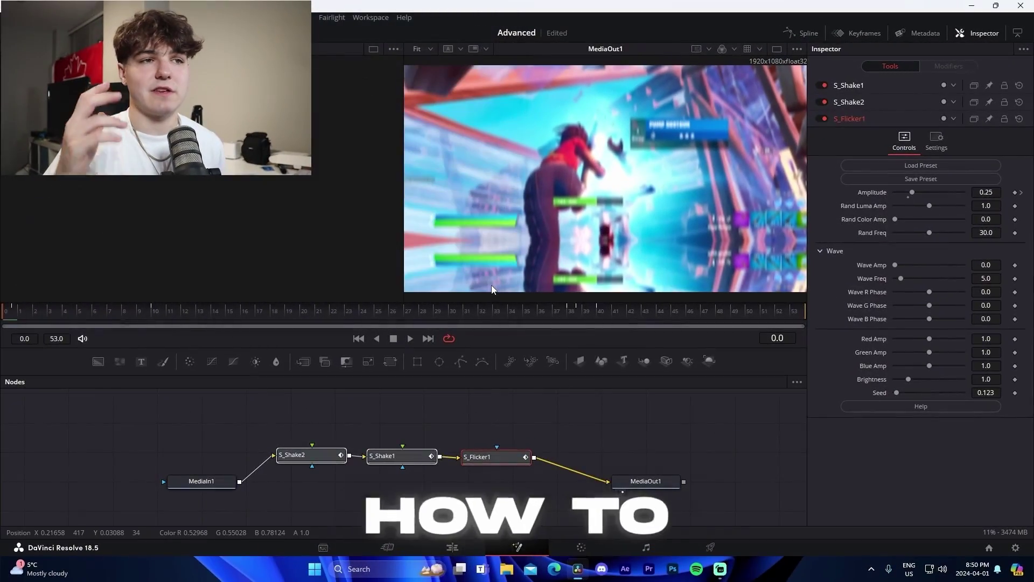
- Deselect the S_Flicker1 node by clicking empty space in the node editor
click(651, 442)
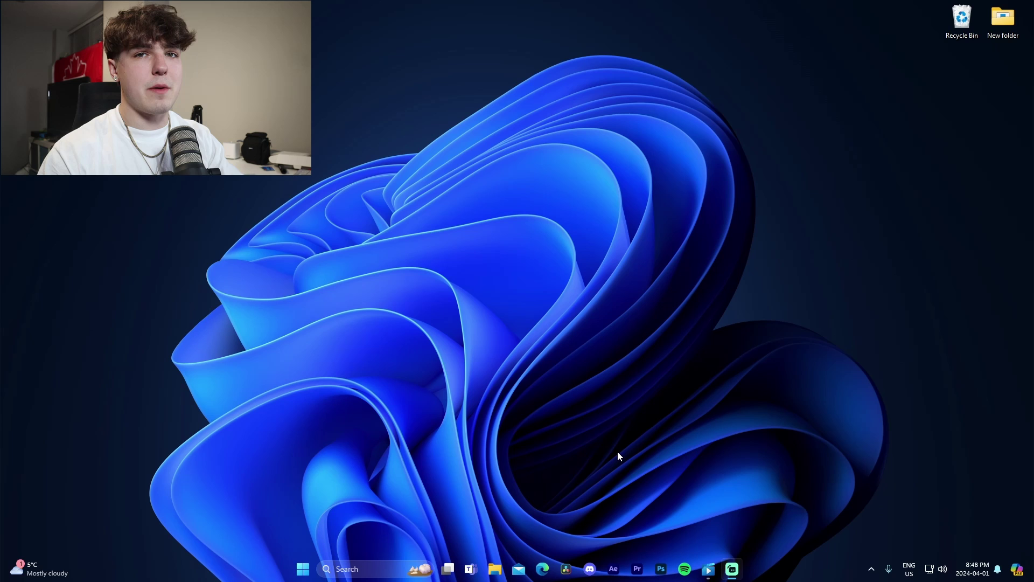
- Launch DaVinci Resolve 18.5 from its taskbar icon
click(571, 576)
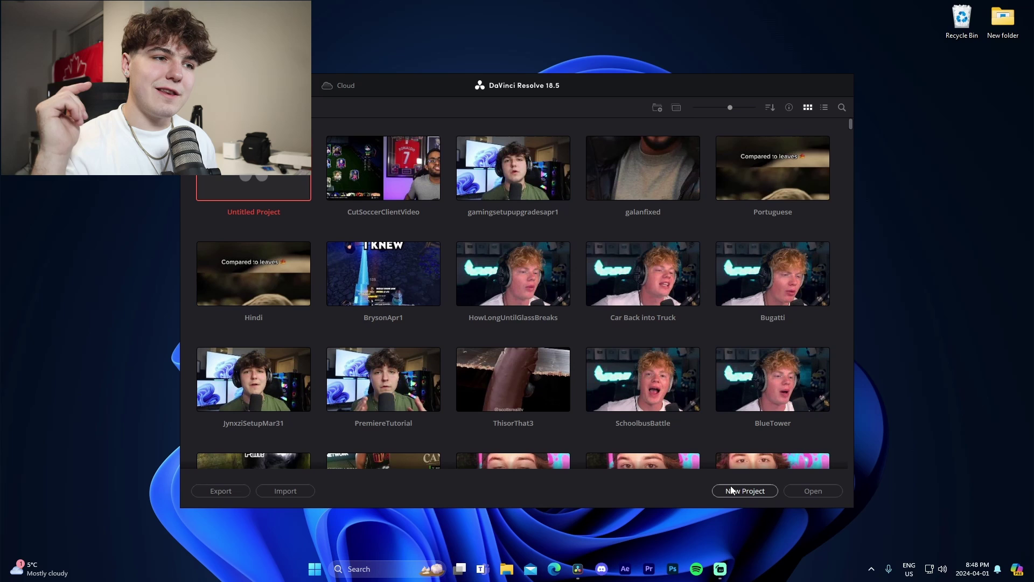
- Scroll the Project Manager grid down and select the Advanced project thumbnail
mouse_move(720, 569)
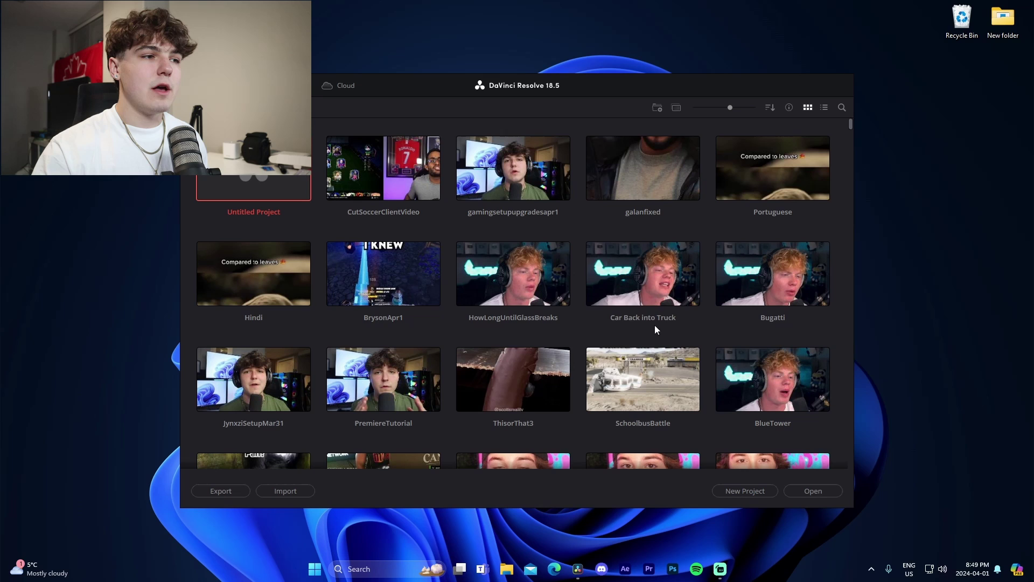
scroll(441, 391, down, 4)
scroll(469, 386, down, 3)
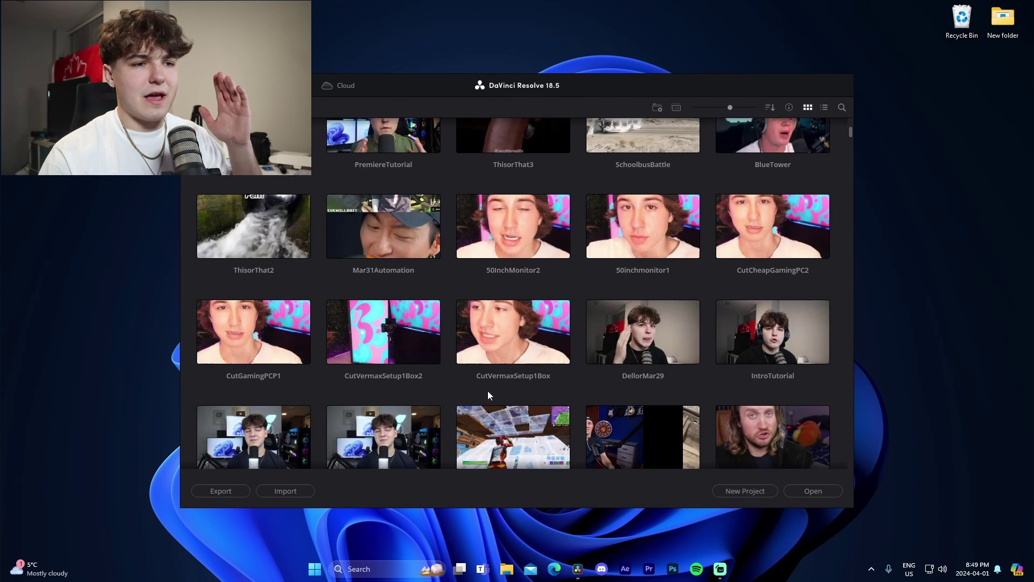
click(519, 350)
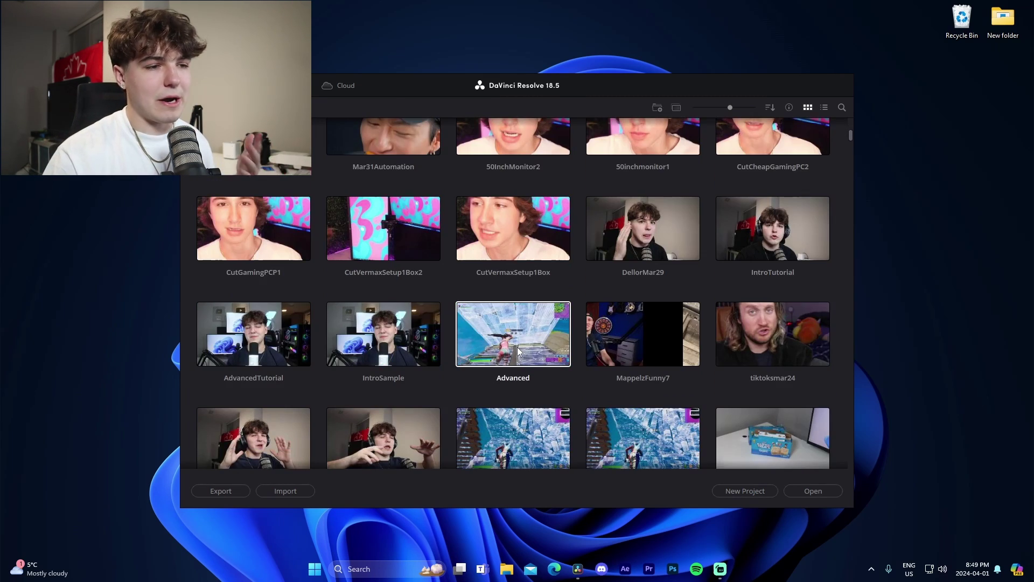
click(517, 347)
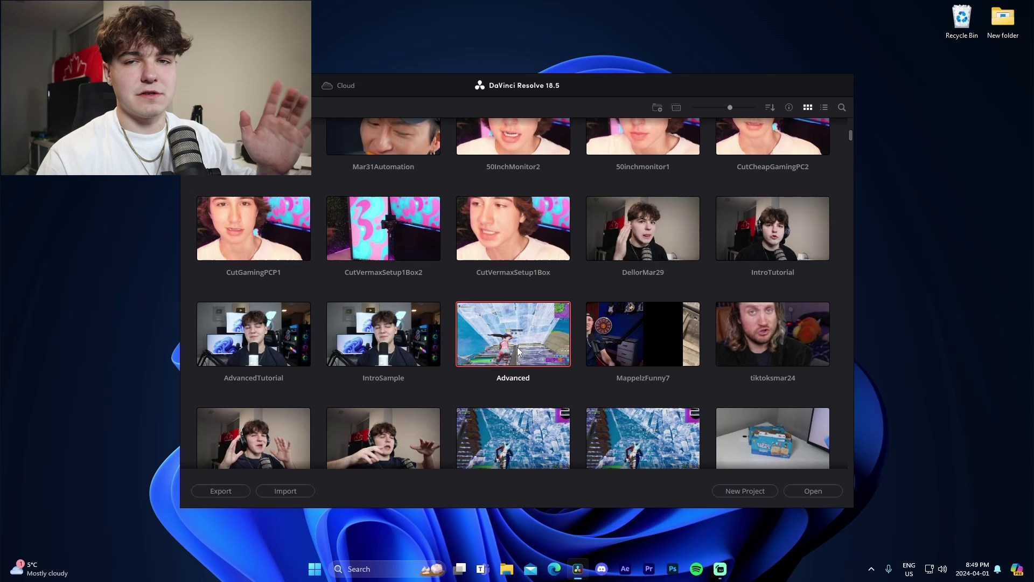
- Open the Advanced project and park the playhead at 01:00:06:36 over the Video 2 adjustment clip
double_click(517, 347)
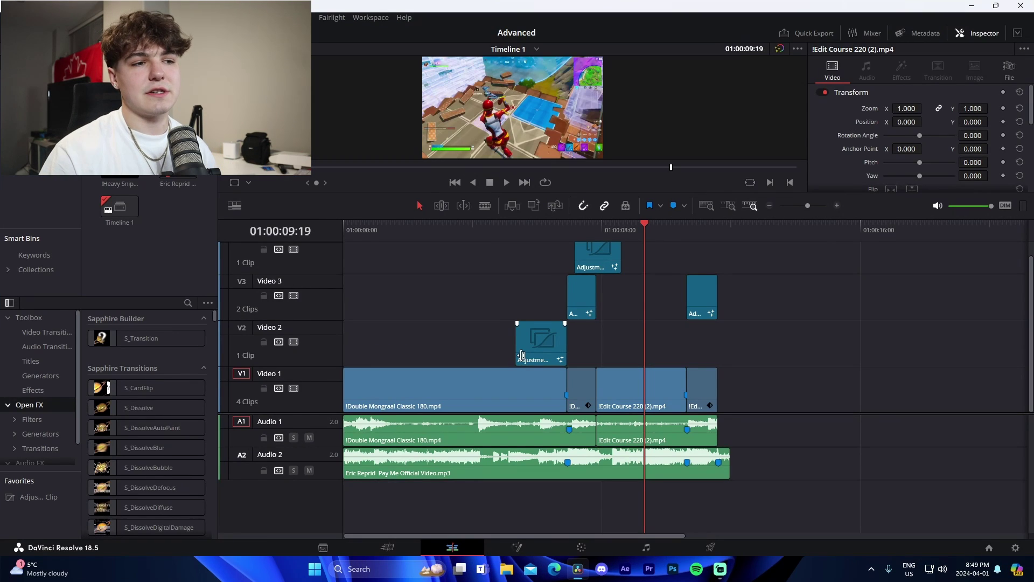
scroll(754, 361, up, 1)
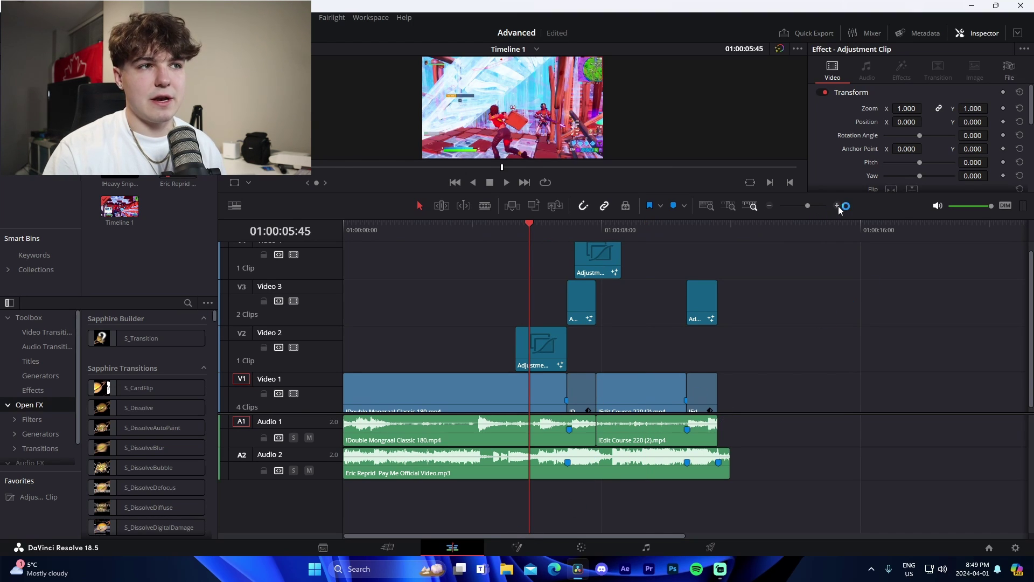
drag(546, 231, 557, 234)
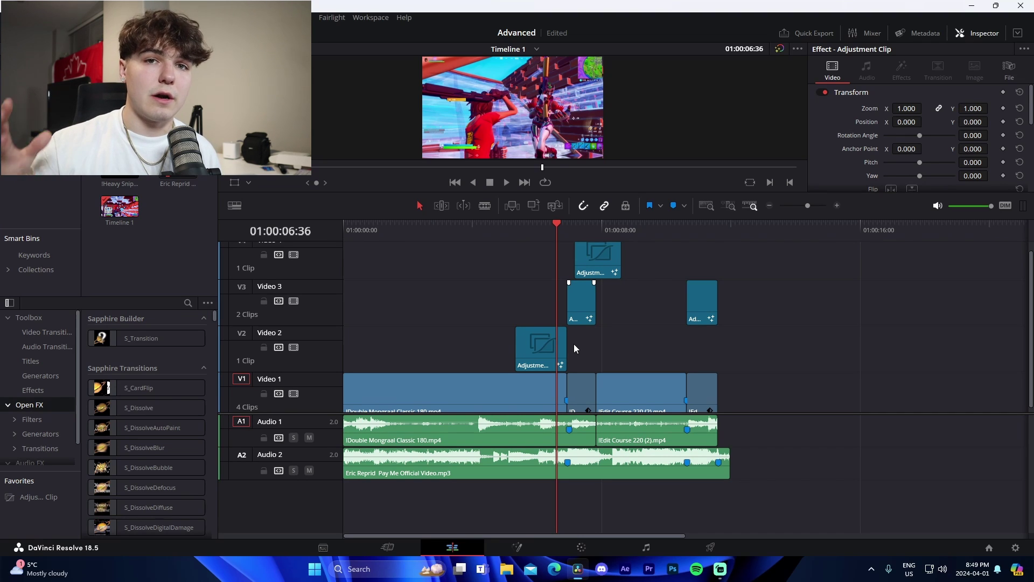
- Open the adjustment clip in Fusion and move the S_Shake1 node up and right
click(519, 547)
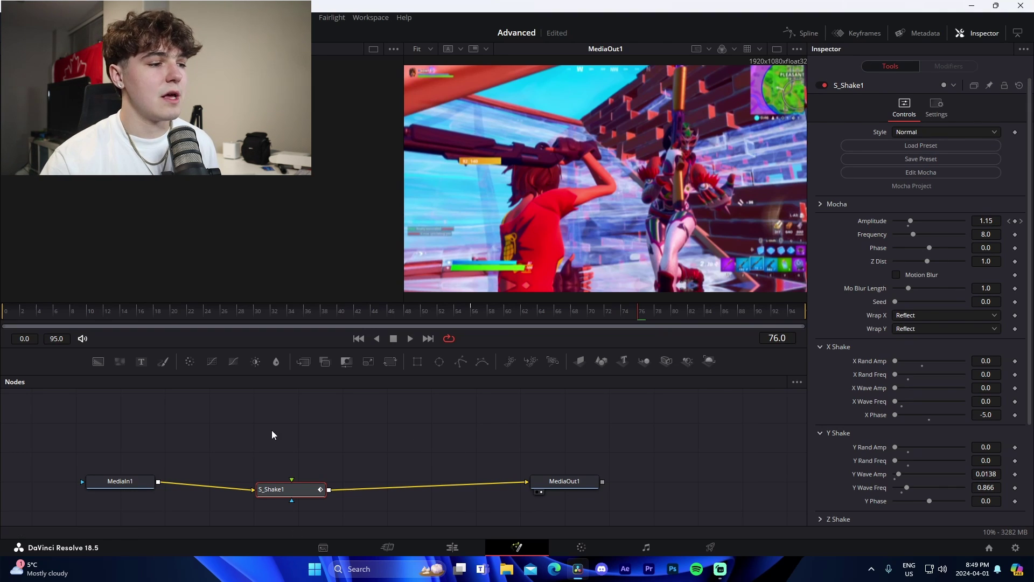
drag(300, 490, 328, 478)
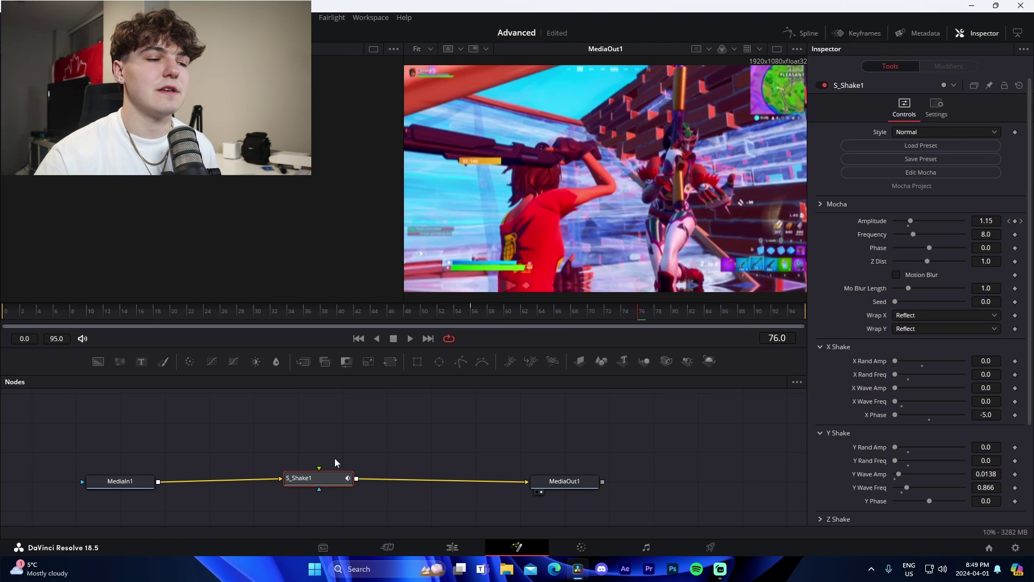
click(375, 465)
- Start saving S_Shake1's settings into the Presets folder, then cancel the save
right_click(328, 476)
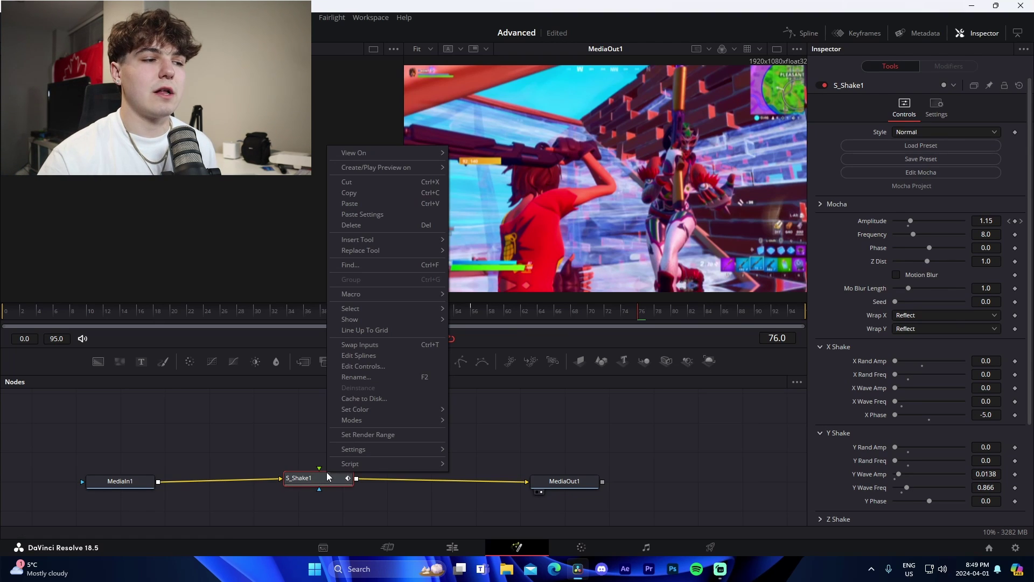
mouse_move(346, 452)
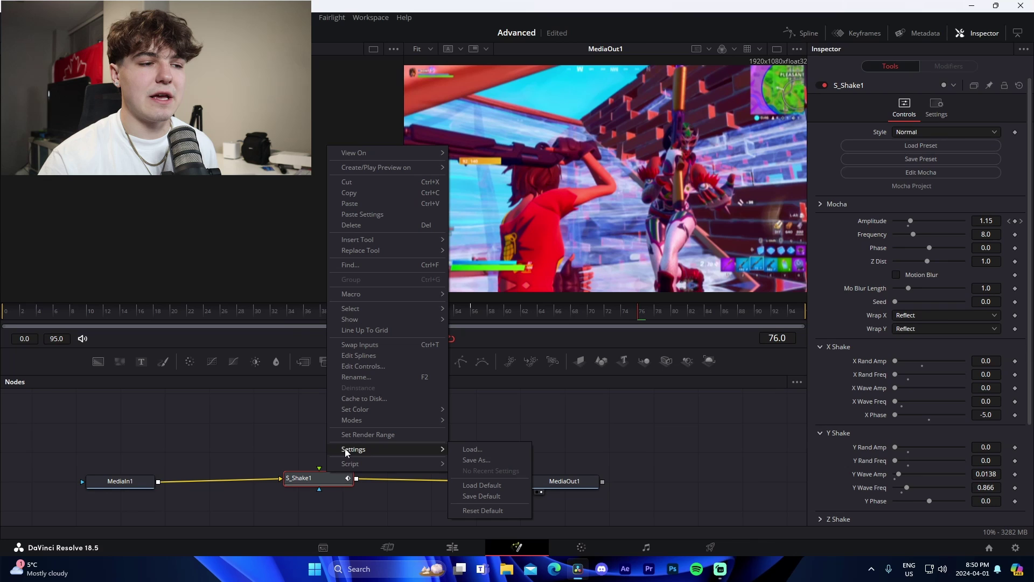
click(474, 460)
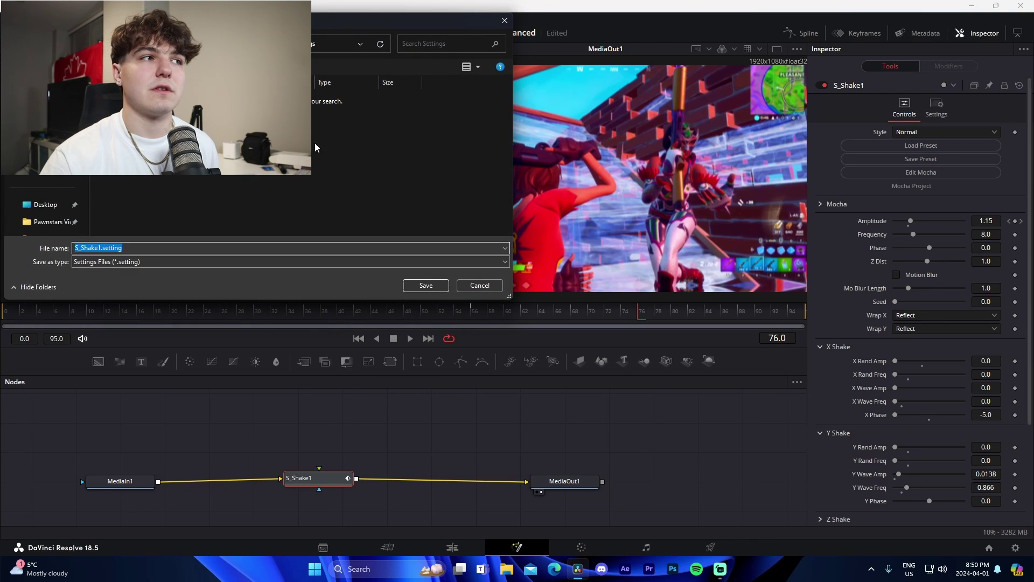
scroll(57, 192, down, 5)
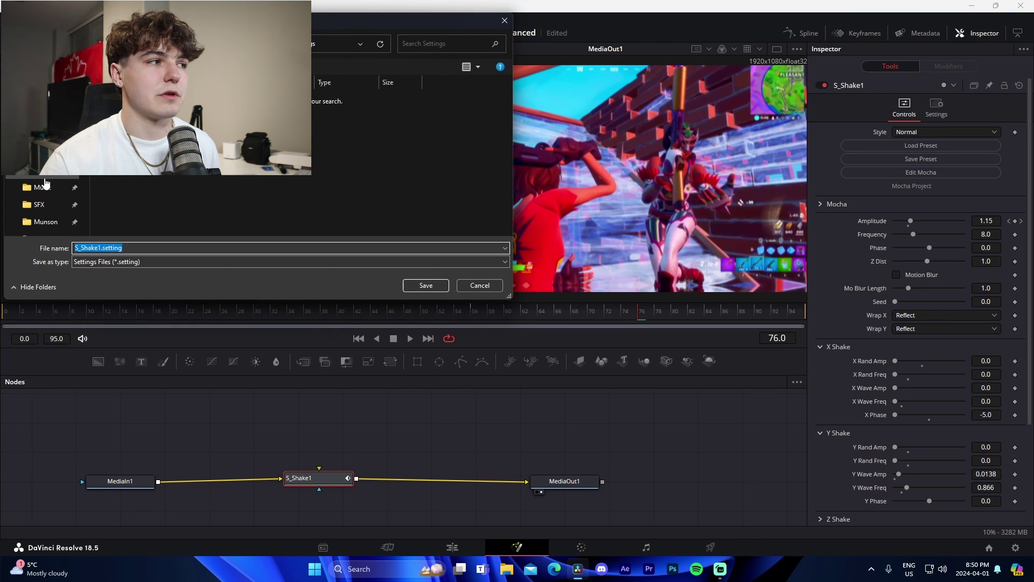
click(43, 196)
scroll(46, 205, down, 3)
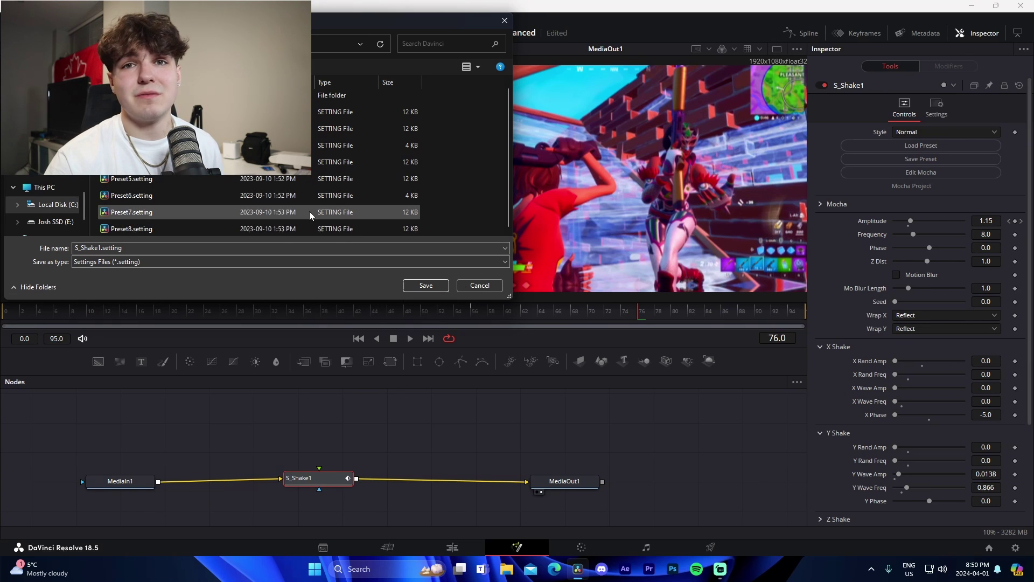
click(463, 286)
click(454, 547)
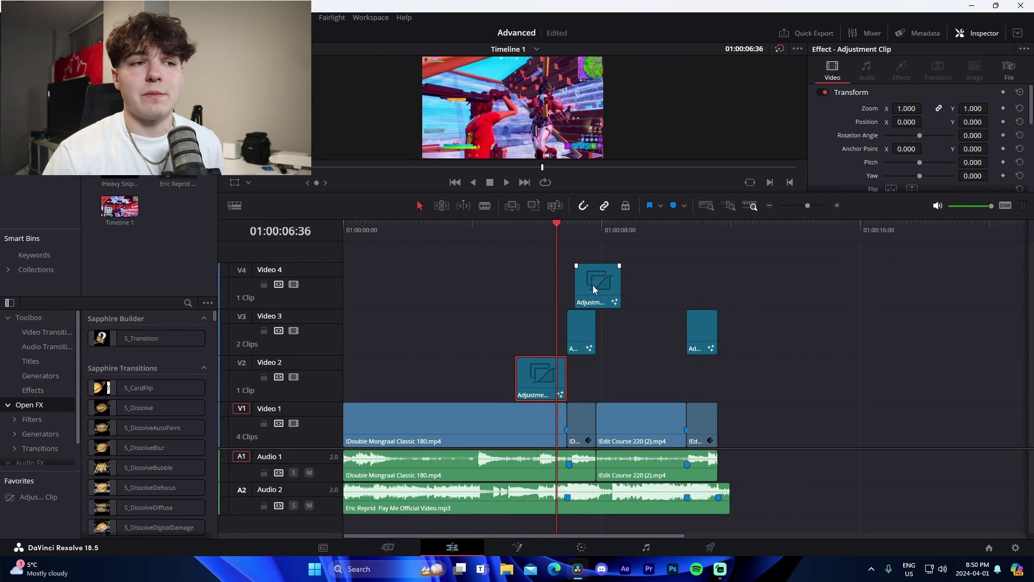
click(575, 227)
drag(573, 233, 566, 232)
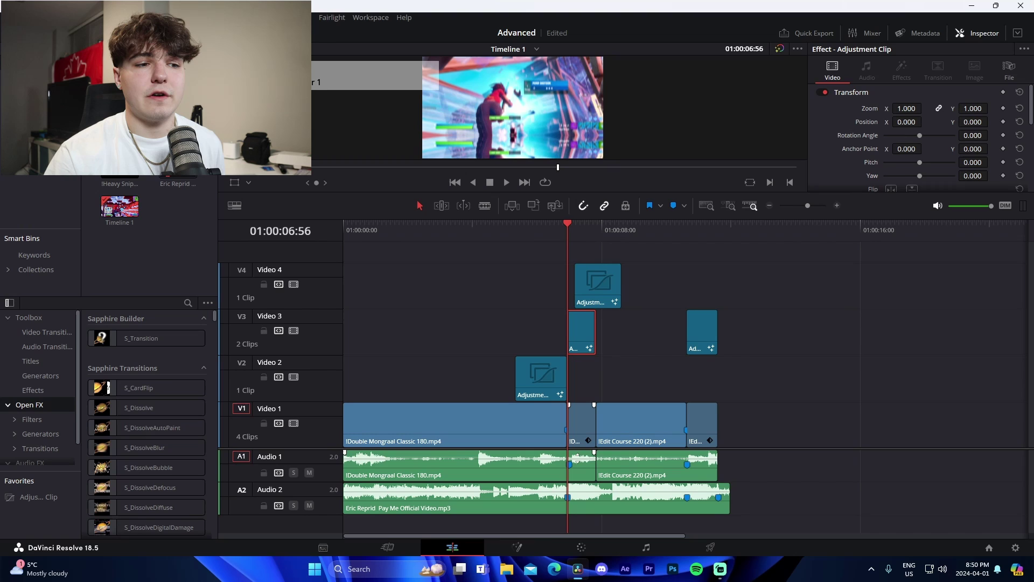
click(509, 547)
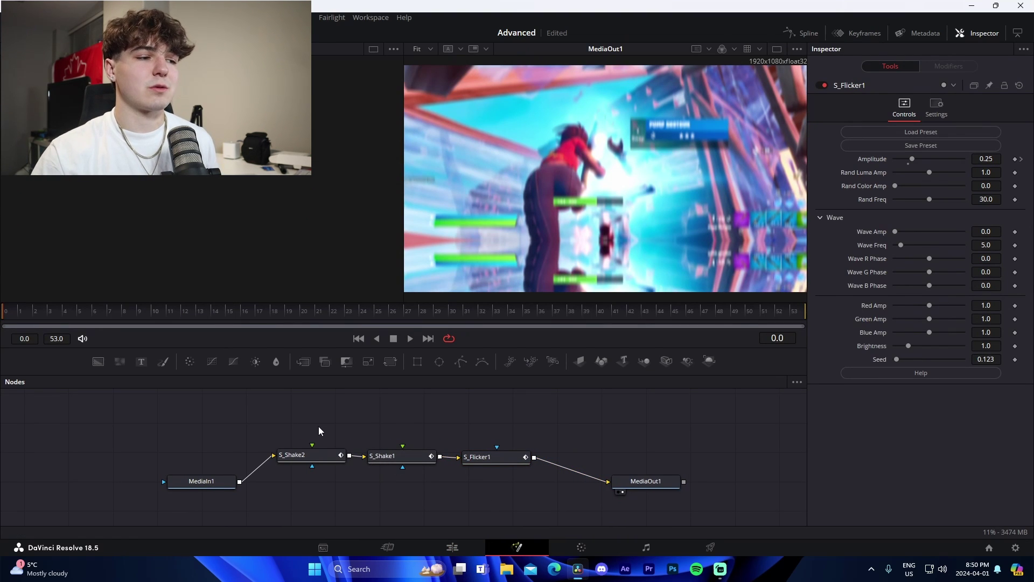
drag(265, 415, 533, 515)
right_click(496, 459)
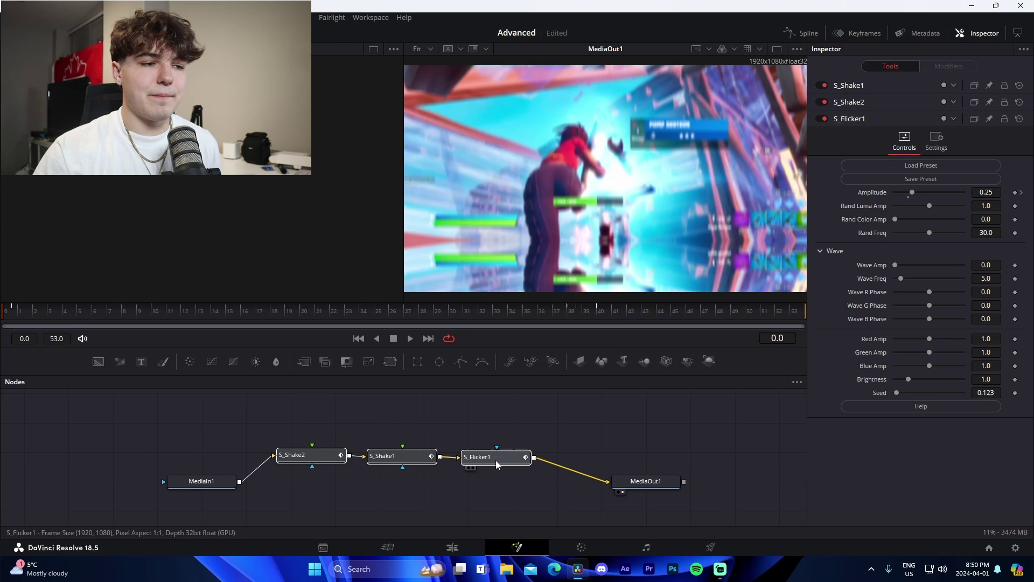
mouse_move(532, 438)
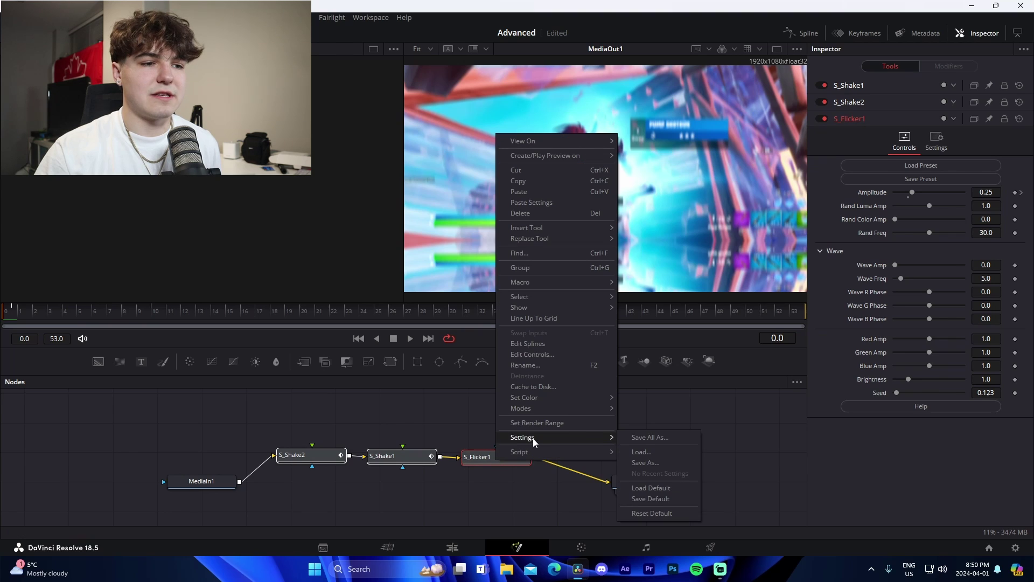
click(648, 438)
click(493, 286)
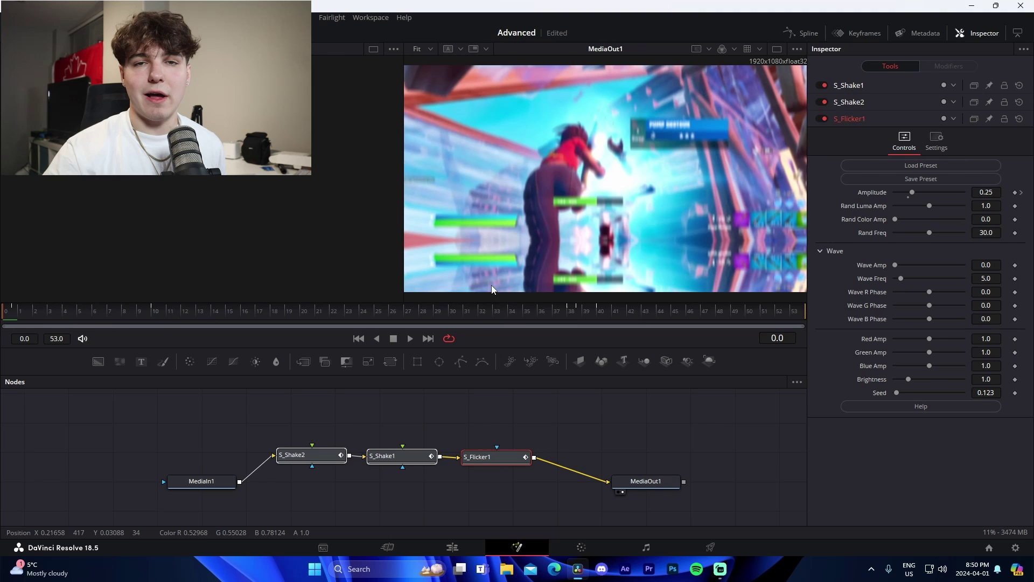
click(654, 449)
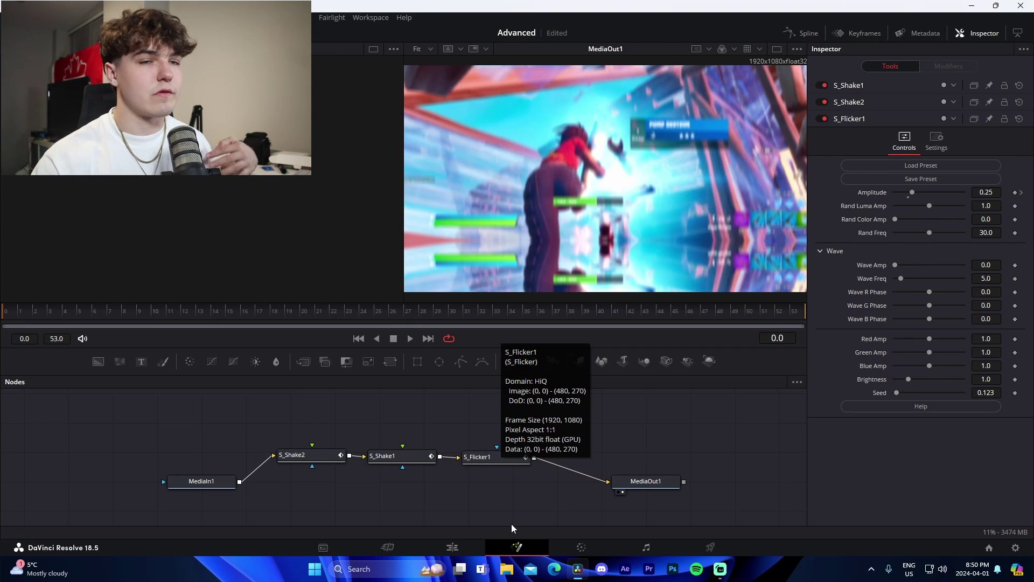
- Back on the Edit page, delete all adjustment clips on Video 2–4
key(shift+4)
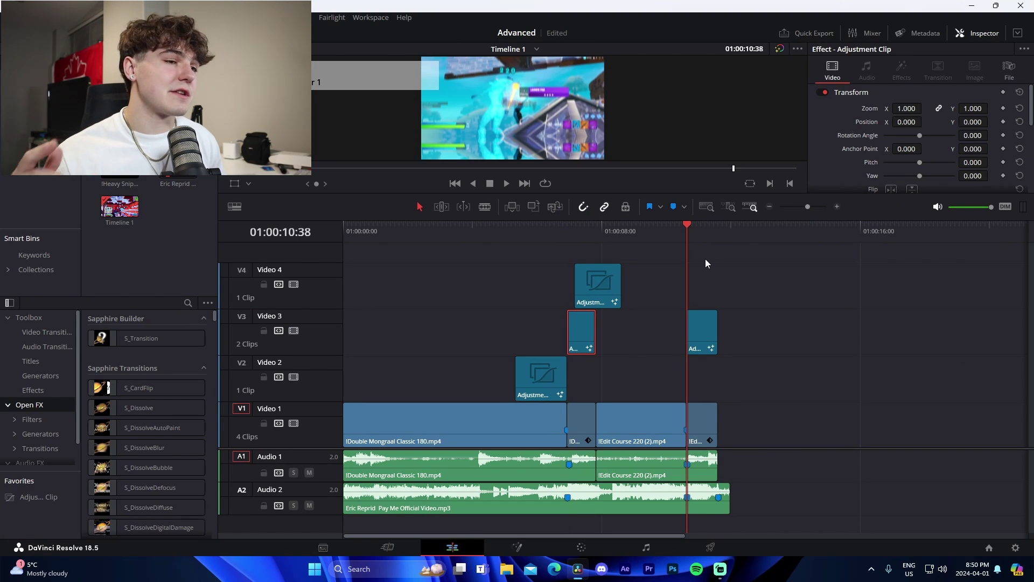
click(416, 276)
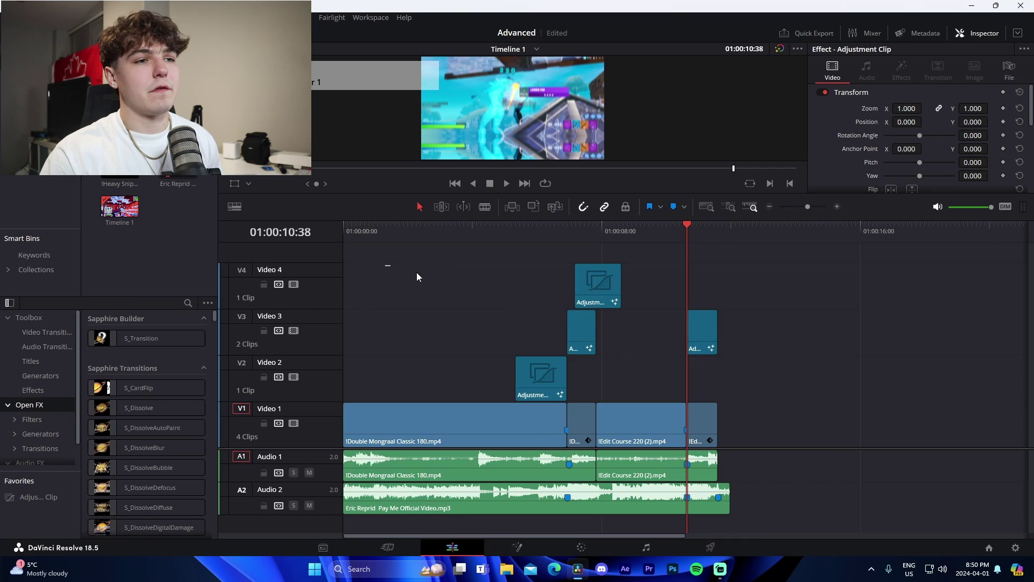
scroll(582, 386, right, 4)
scroll(582, 386, left, 2)
scroll(582, 385, left, 2)
drag(467, 257, 728, 385)
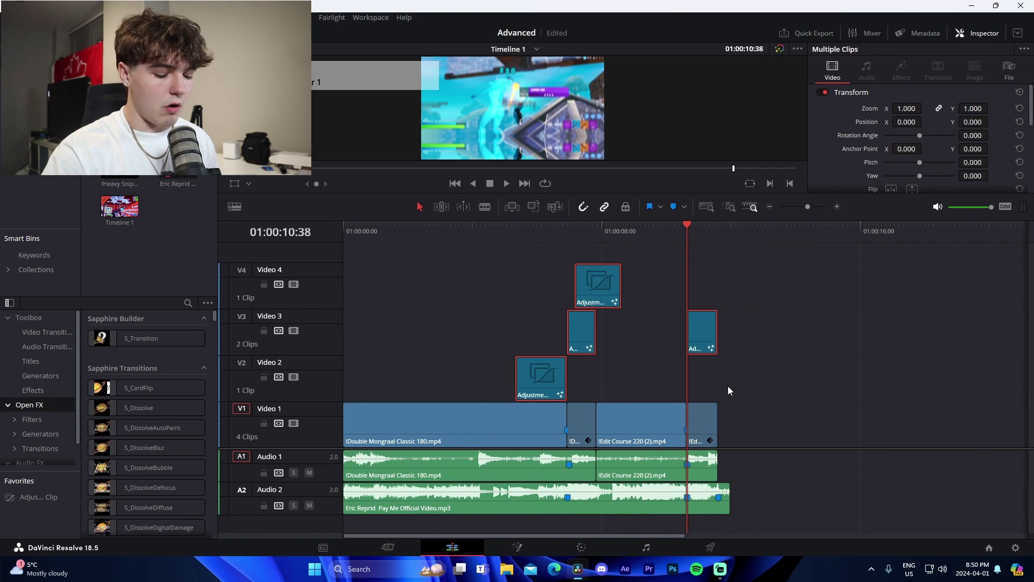
key(Delete)
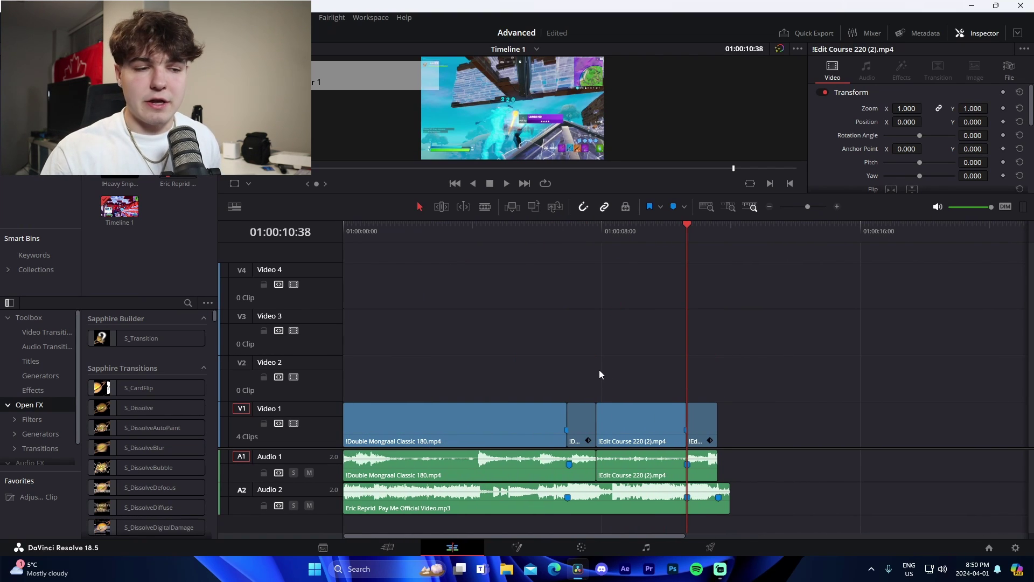
- Zoom the timeline in, park the playhead at 01:00:06:56, and show the Effects list
click(572, 233)
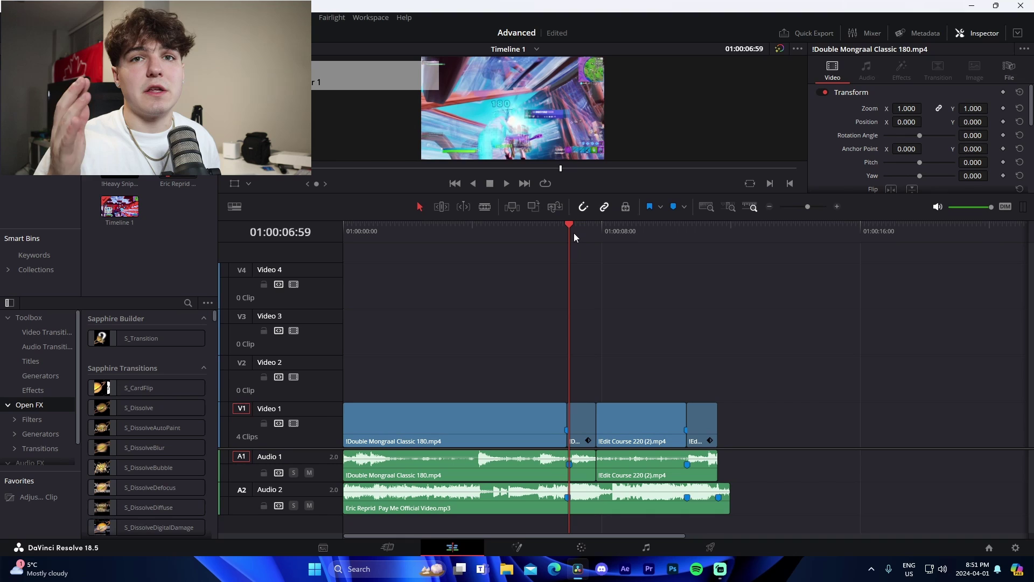
click(837, 206)
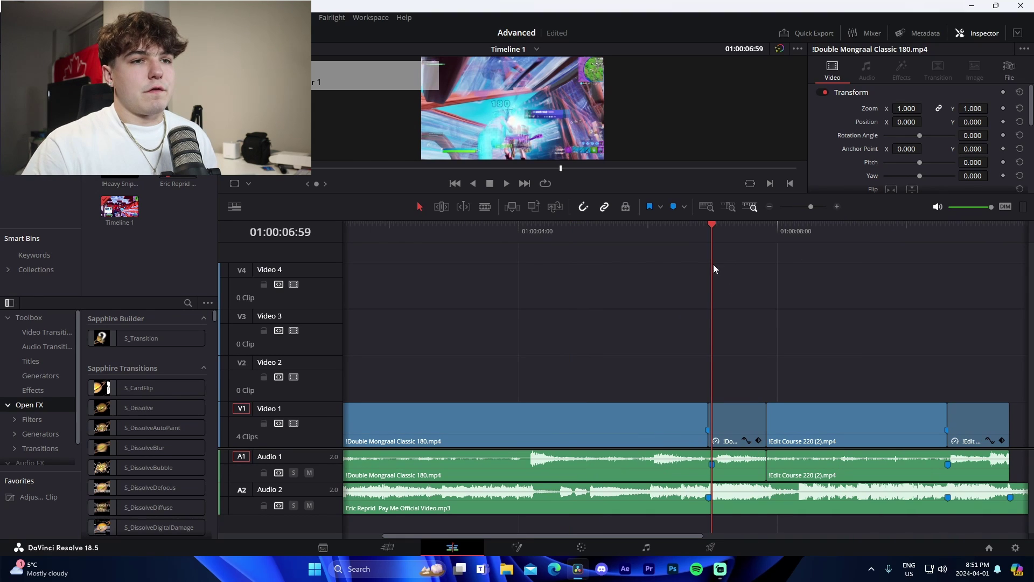
click(837, 207)
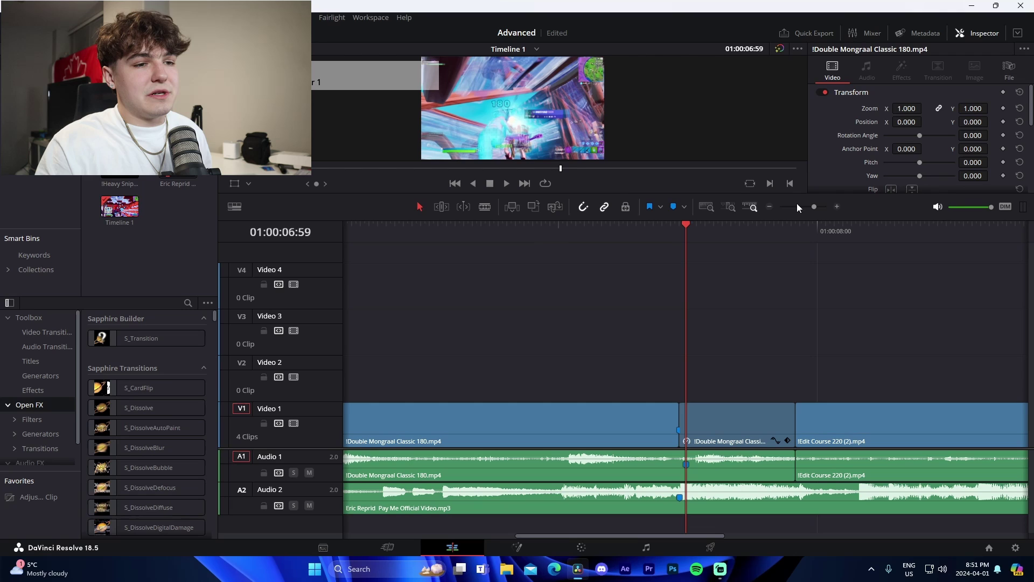
drag(678, 231, 681, 231)
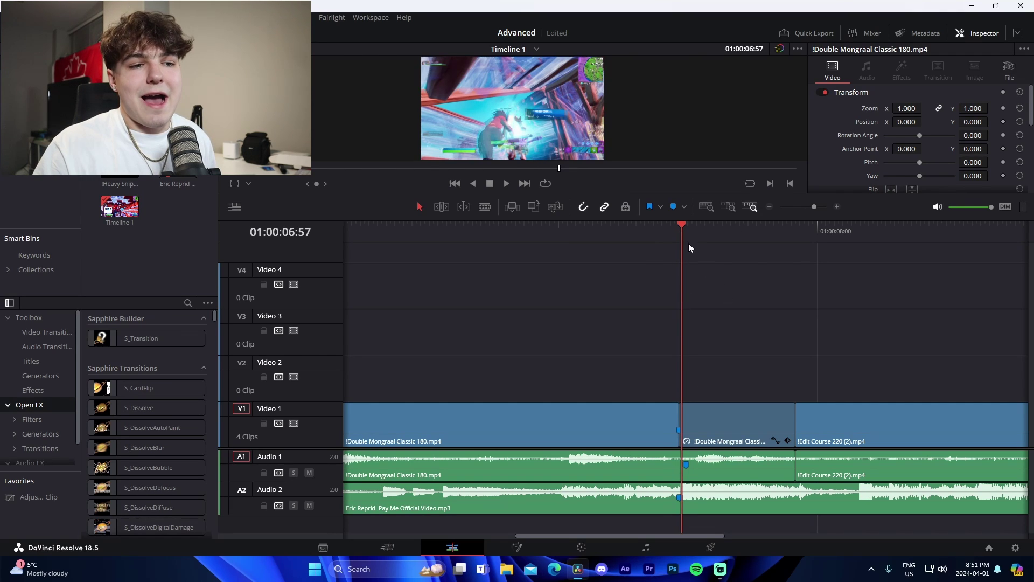
key(Left)
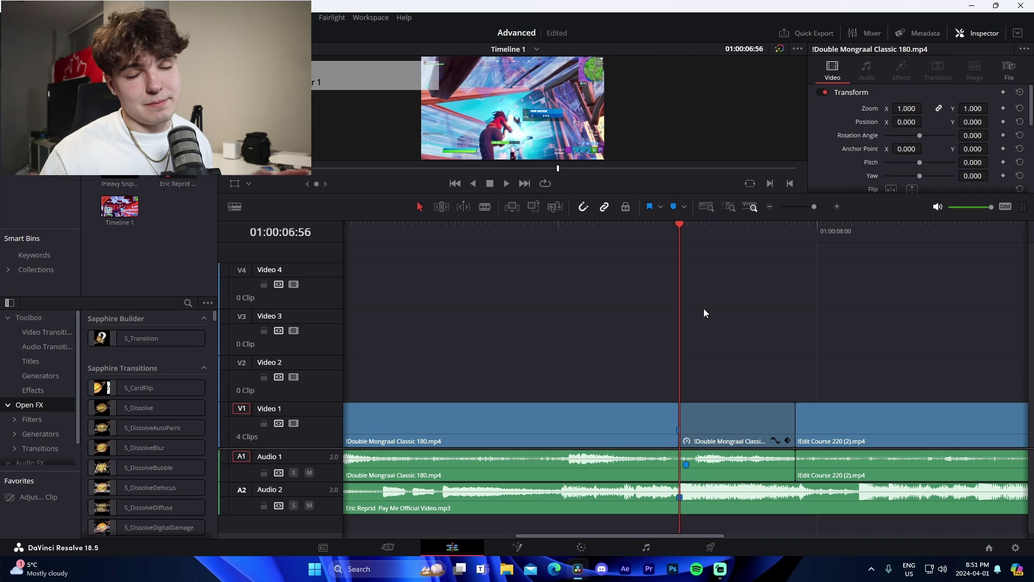
click(69, 390)
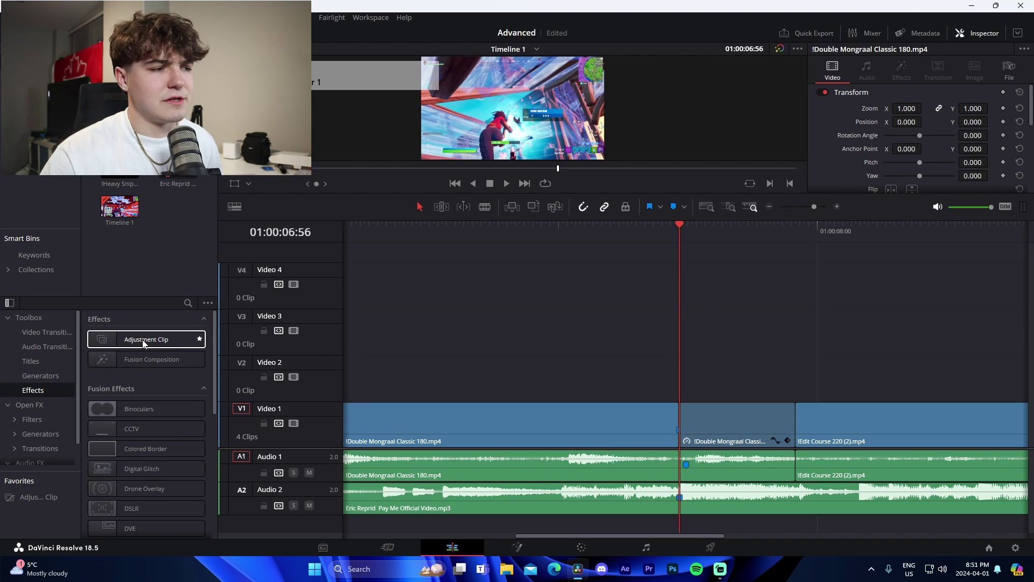
- Add an Adjustment Clip on Video 2, trim it to end with Double Mongraal, and open it in Fusion
drag(143, 343, 720, 387)
click(720, 386)
scroll(635, 340, right, 2)
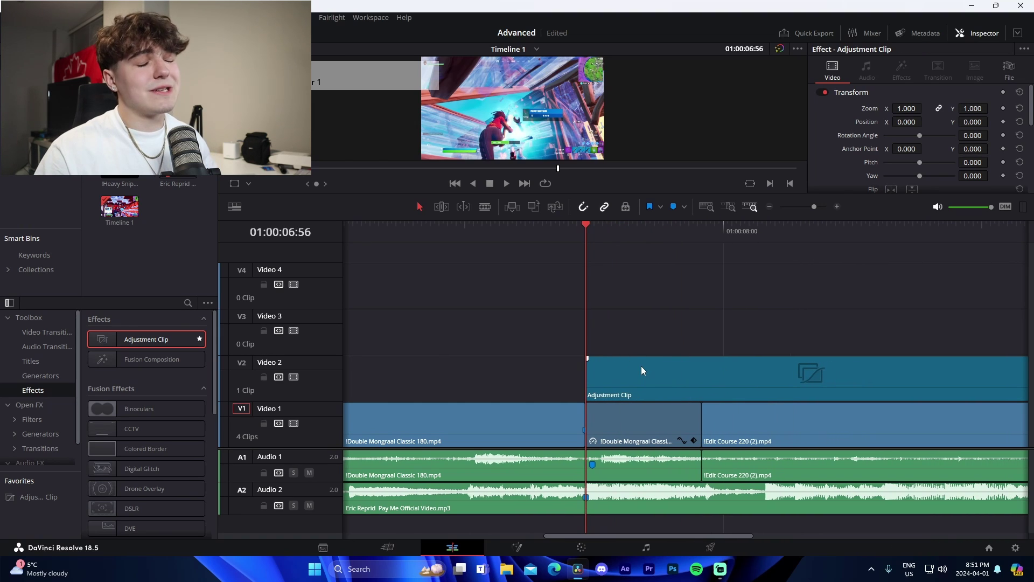
key(b)
click(702, 377)
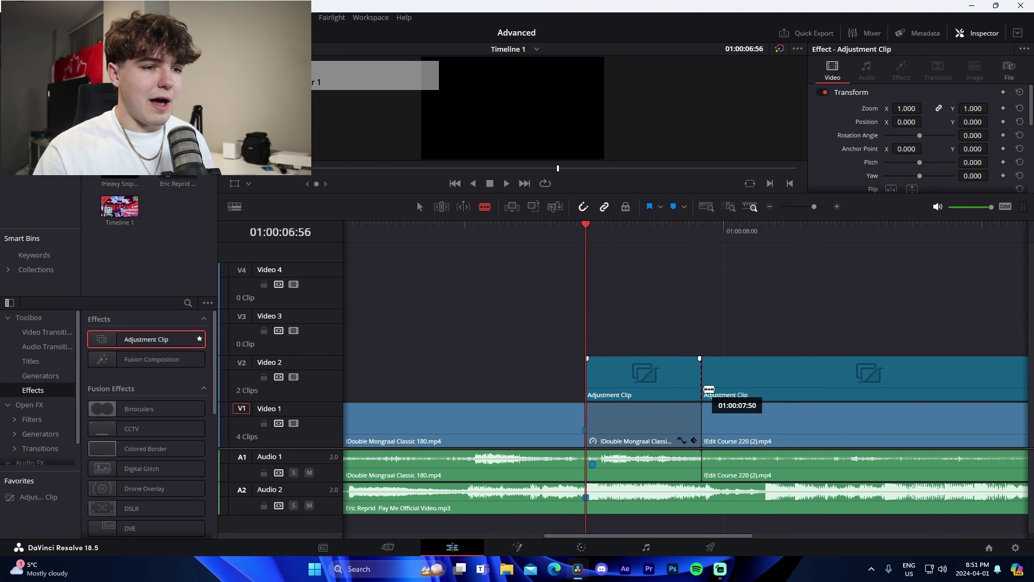
key(a)
click(754, 381)
key(Delete)
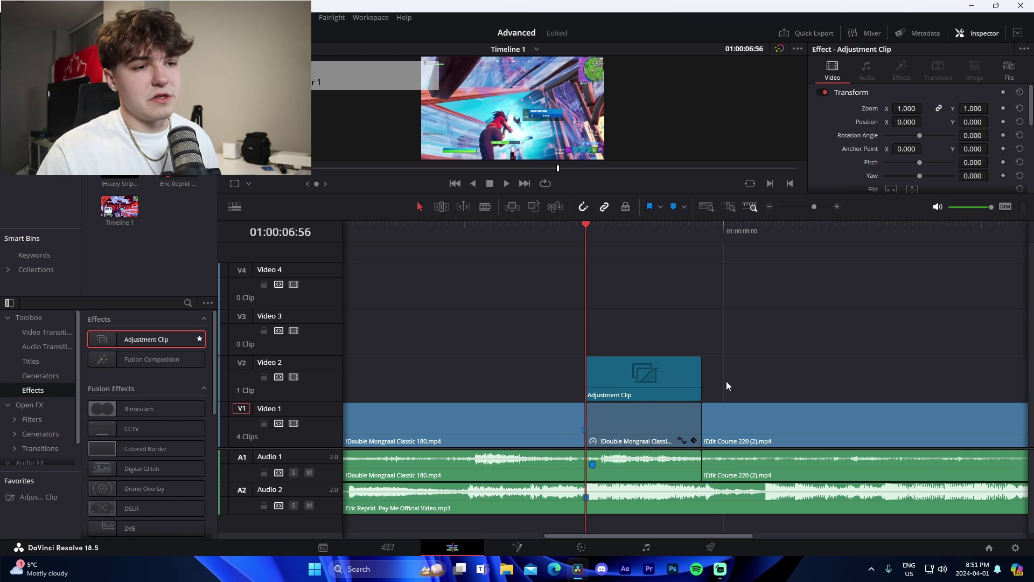
click(517, 548)
click(510, 569)
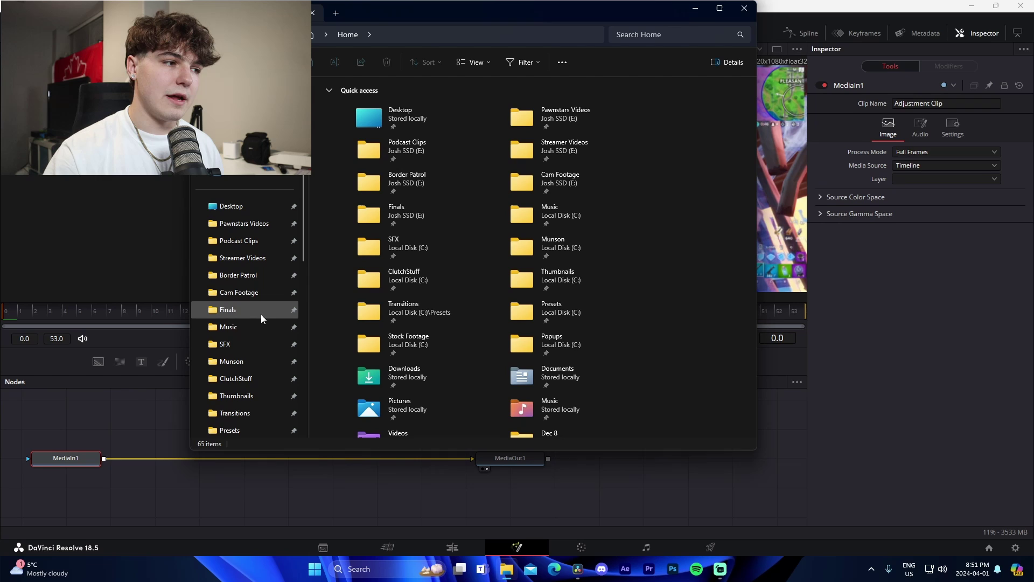
- Drag JoshyyCleanPinkImpact.setting from Presets > Davinci > ZZ -HIDE into the Fusion node editor
scroll(259, 321, down, 1)
click(237, 378)
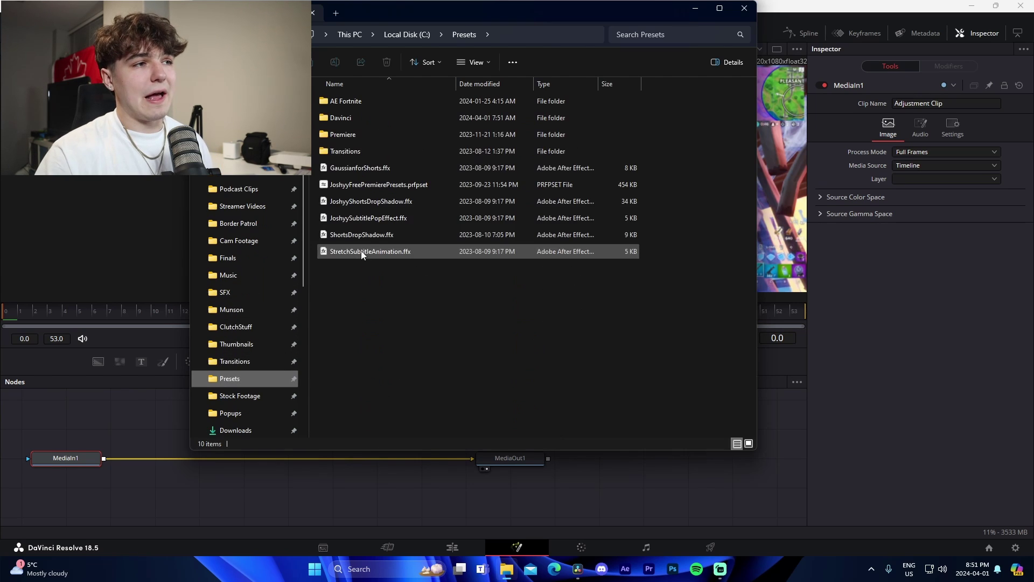
double_click(354, 118)
double_click(407, 171)
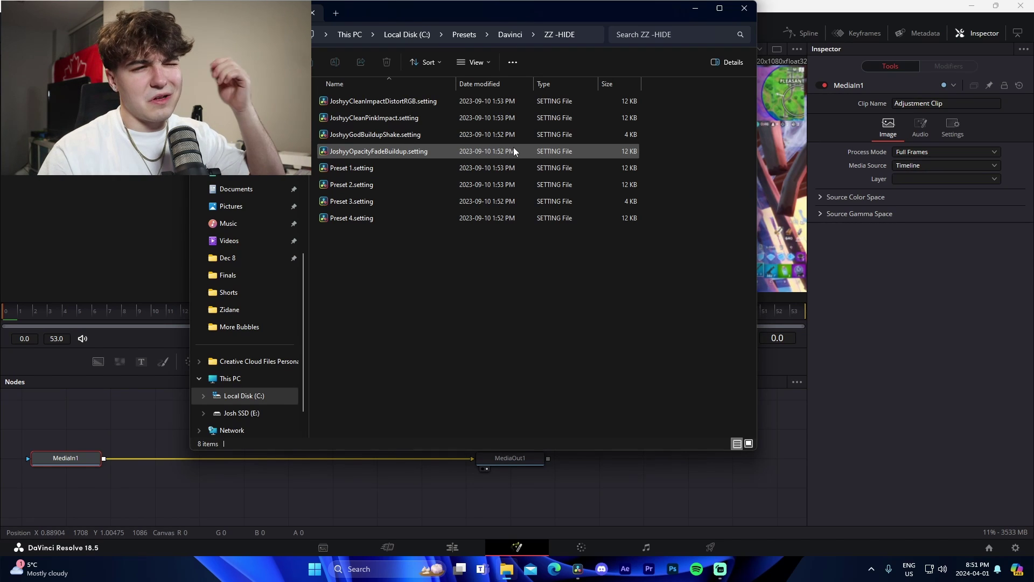
click(370, 120)
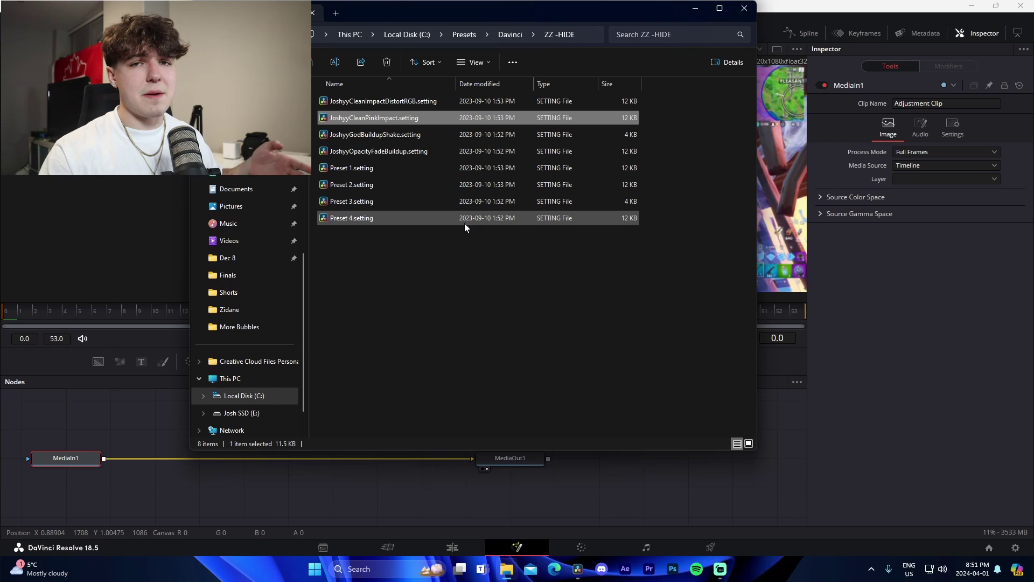
drag(340, 121, 274, 487)
drag(300, 451, 415, 453)
- Wire the nodes as MediaIn1 → S_Shake2 → S_Shake1 → S_Flicker1 → MediaOut1
click(712, 481)
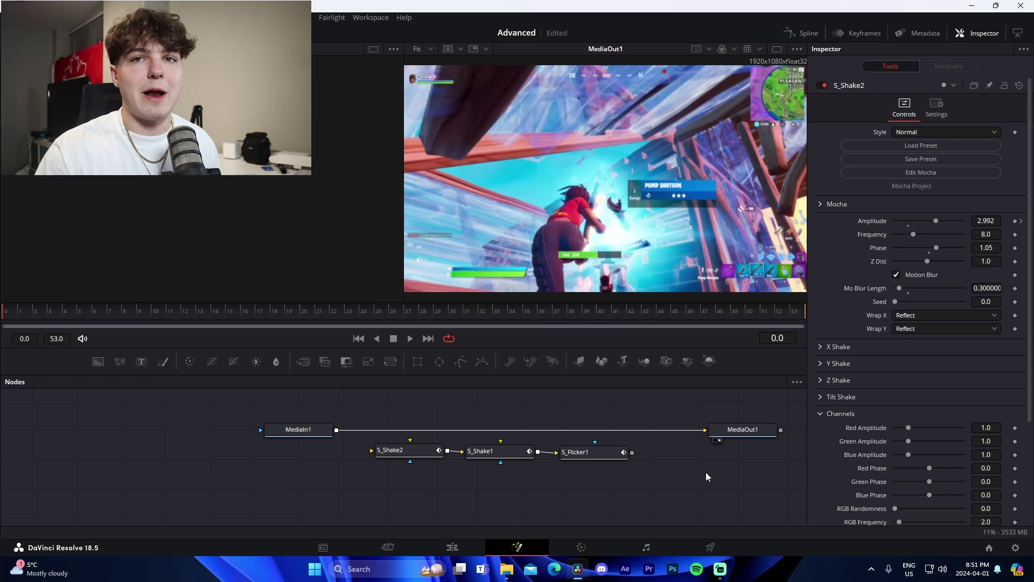
drag(703, 429, 245, 453)
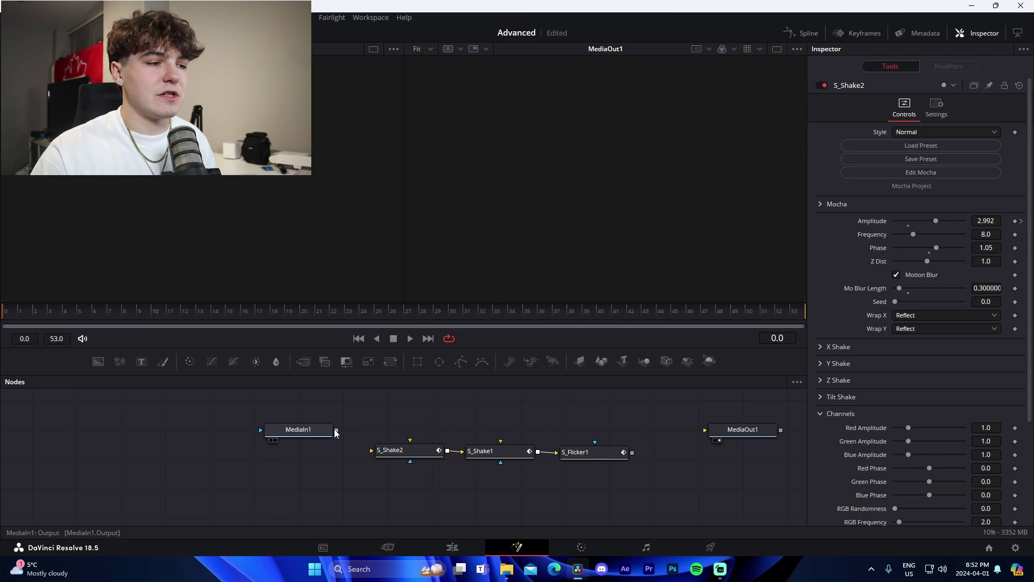
drag(338, 430, 372, 450)
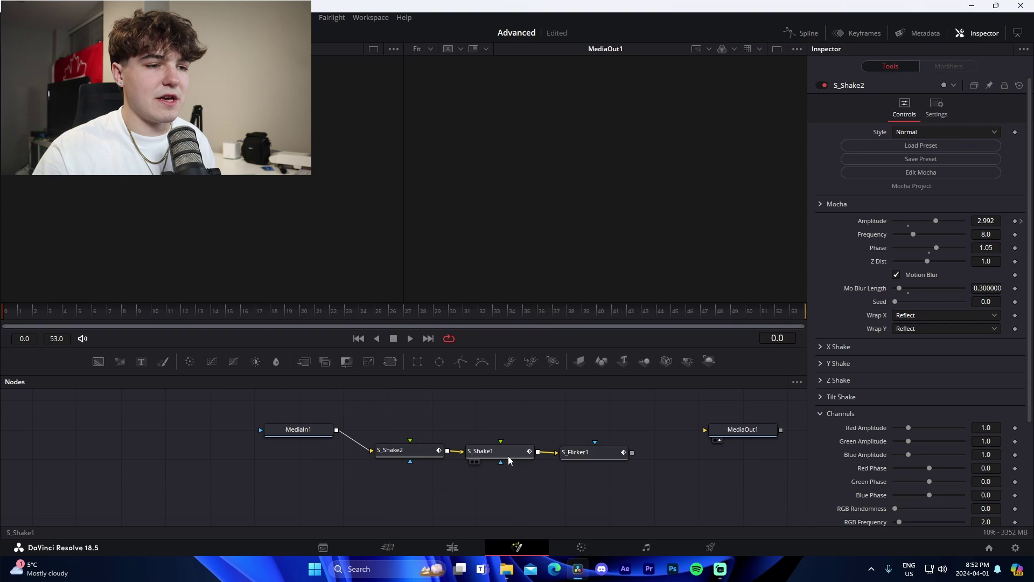
drag(632, 452, 705, 430)
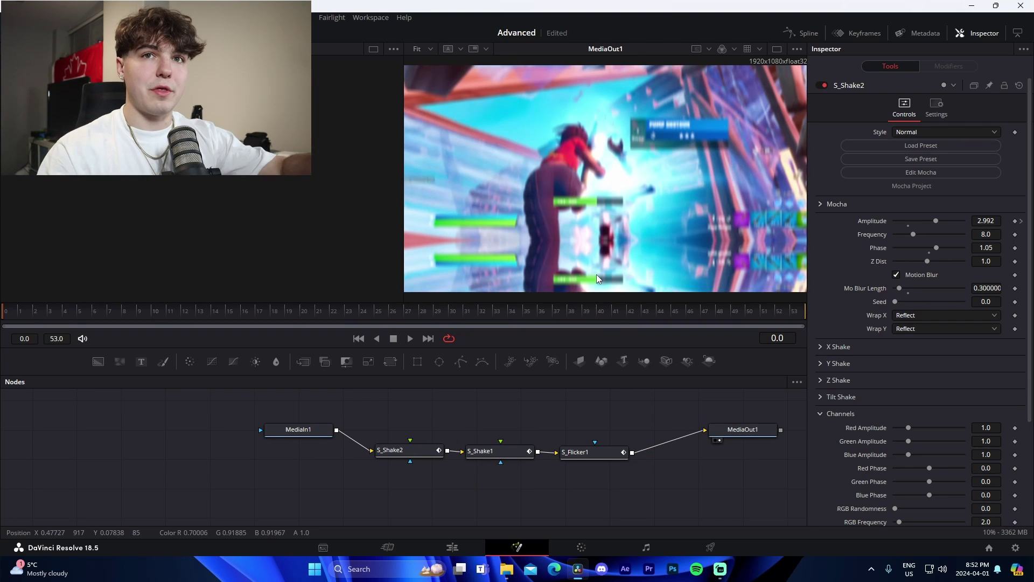
- Scrub from frame 20 to preview the shake, then show the Keyframes panel
click(301, 311)
drag(313, 310, 10, 316)
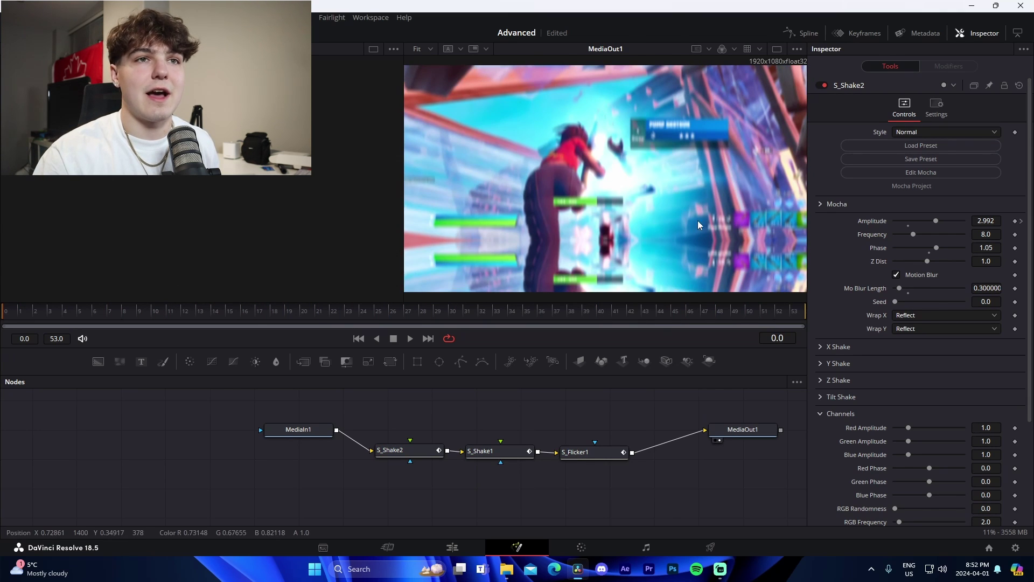
click(857, 32)
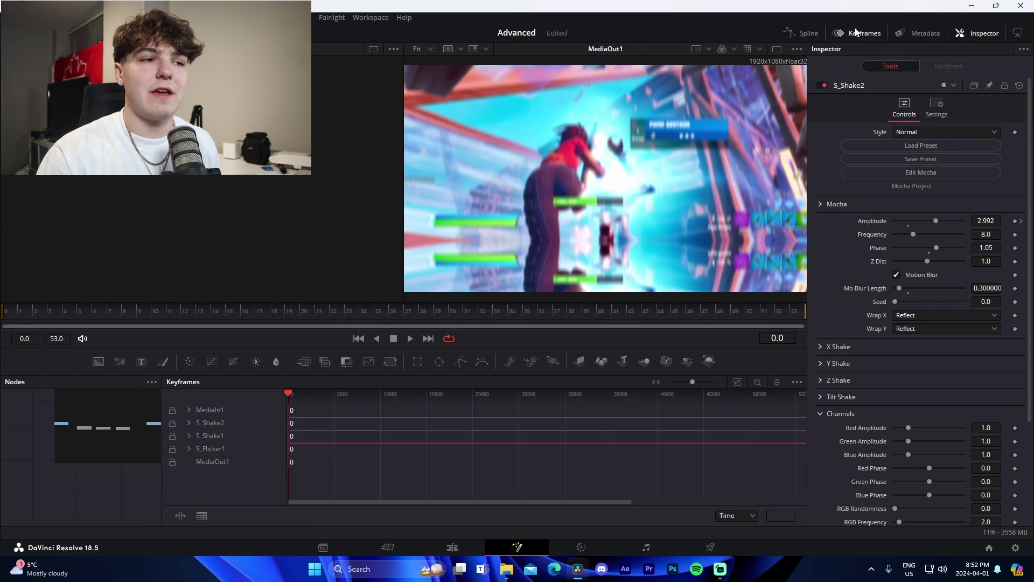
- Drag the distant S_Shake2, S_Shake1 and S_Flicker1 keyframes left toward frame 0, then zoom to fit
click(737, 382)
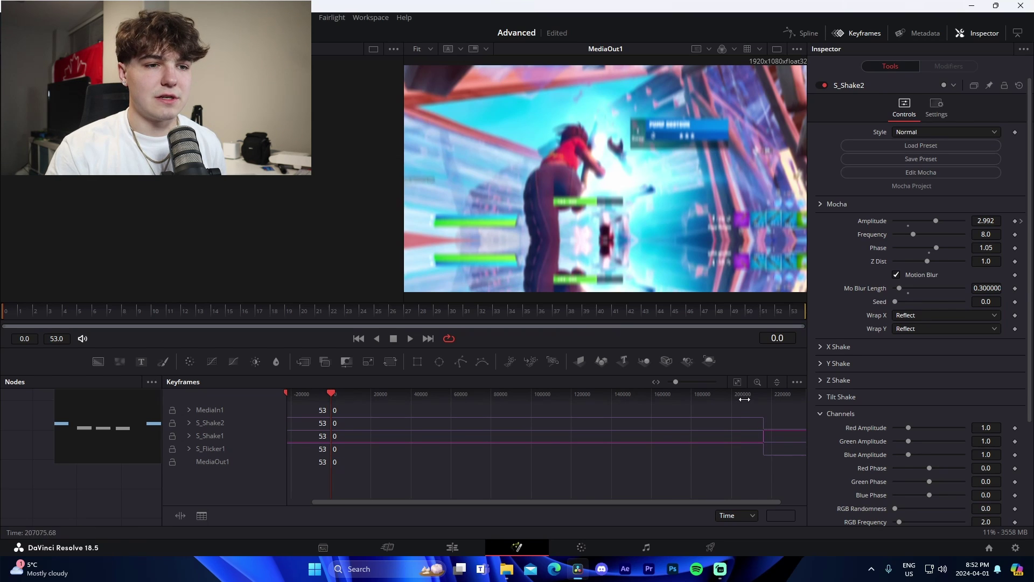
click(764, 394)
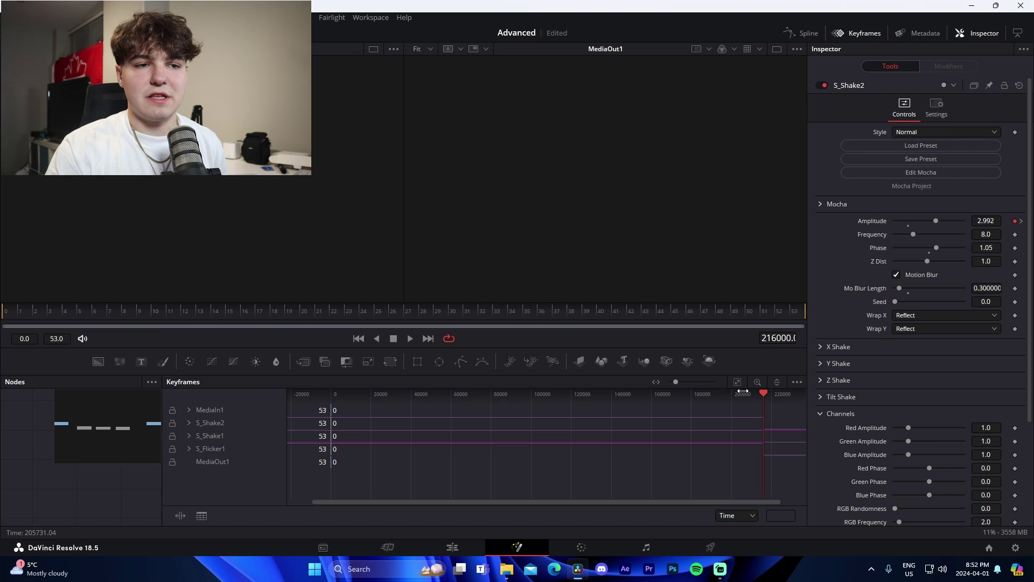
drag(753, 398, 670, 398)
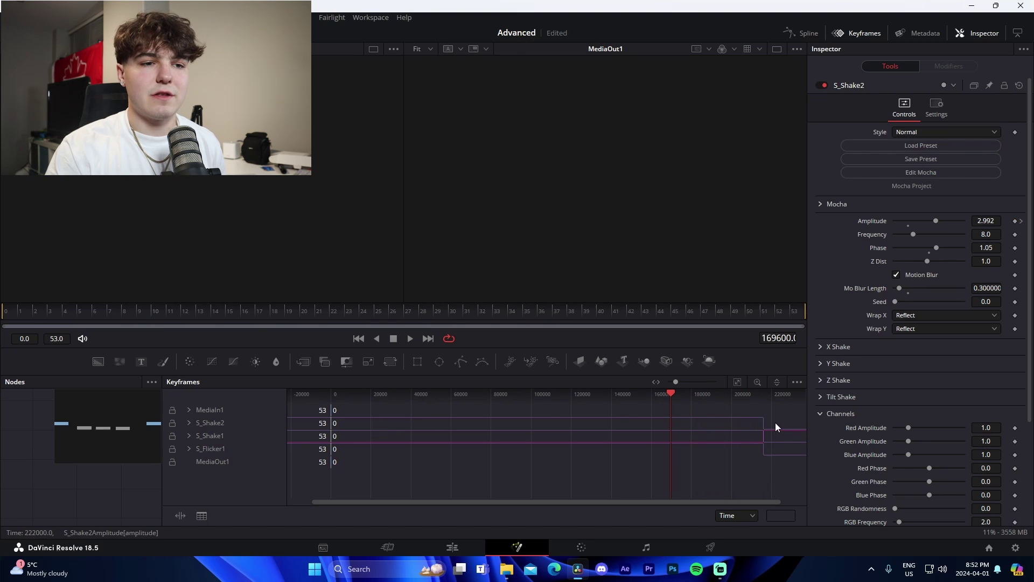
drag(775, 423, 335, 448)
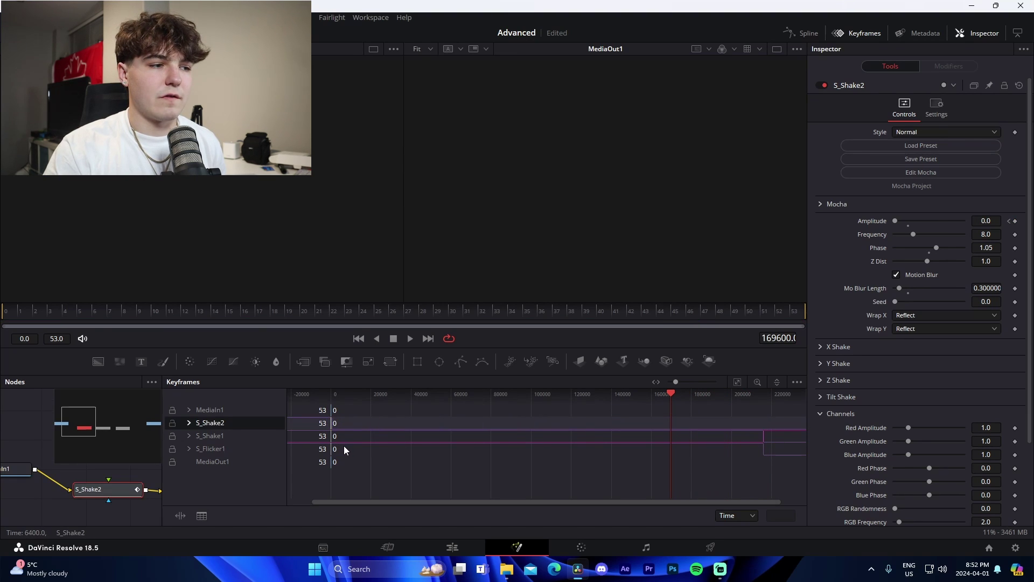
drag(784, 436, 411, 450)
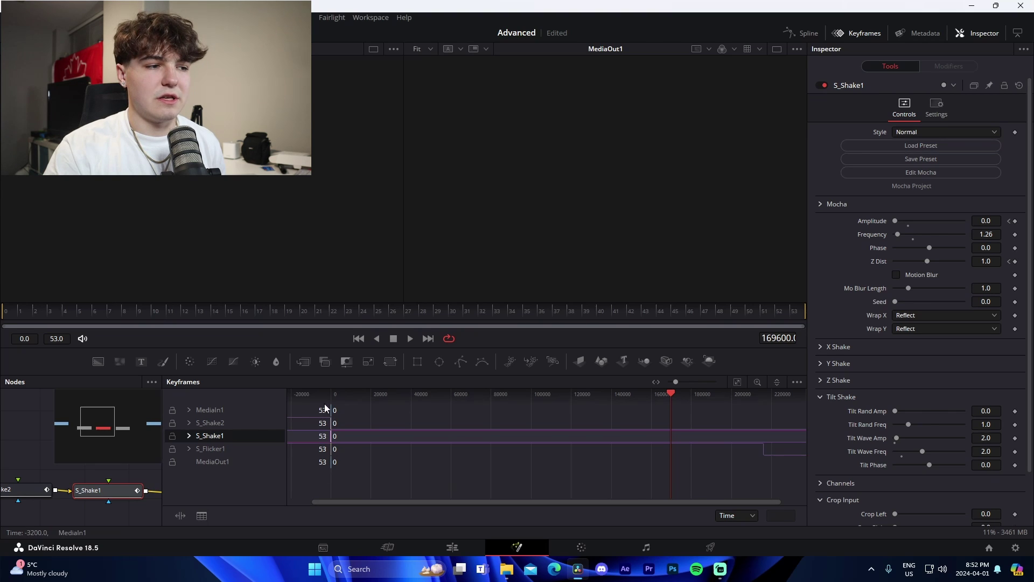
drag(780, 447, 467, 457)
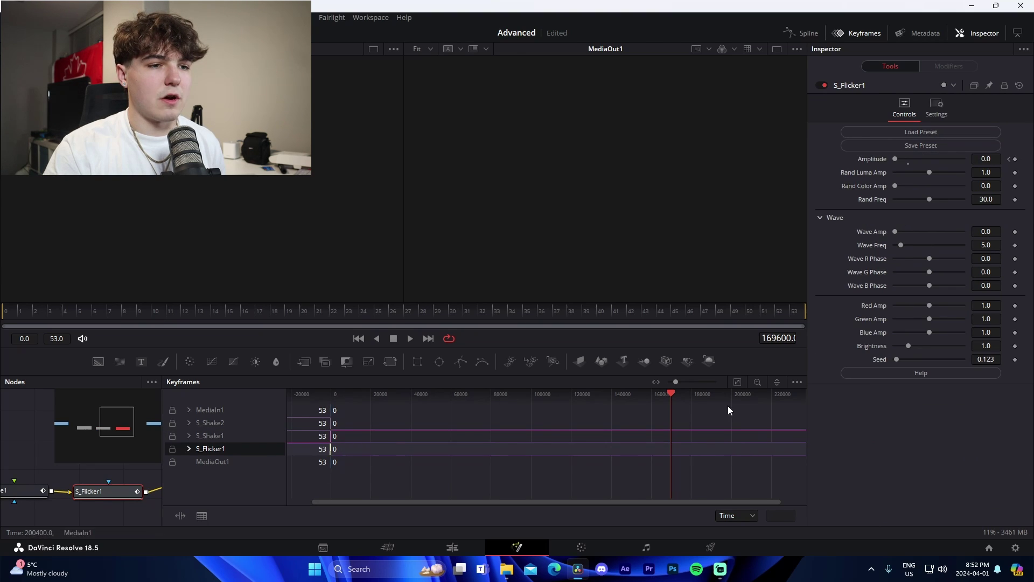
drag(361, 405, 331, 398)
click(737, 383)
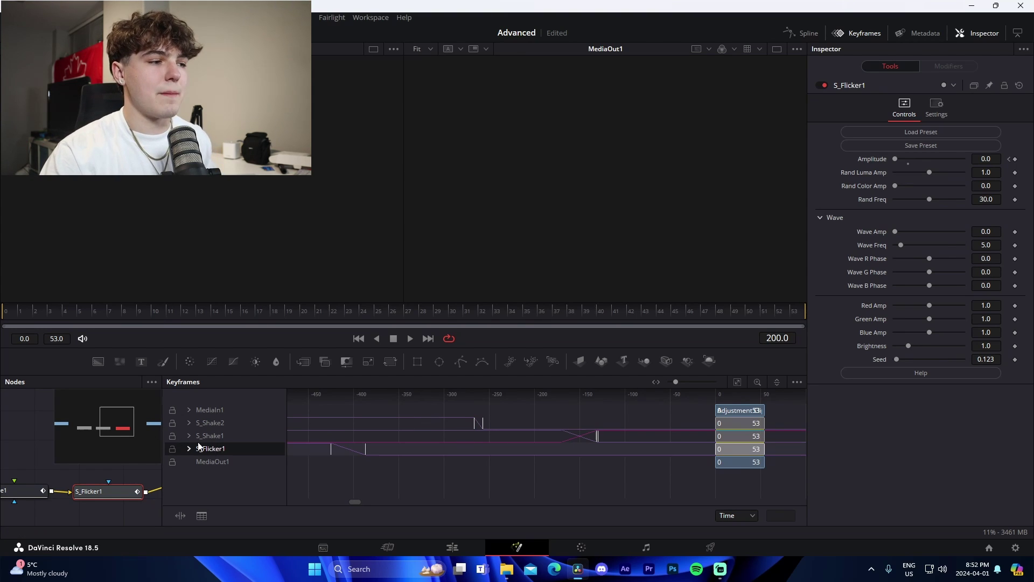
- Move S_Shake2's Amplitude keyframes to frame 0, the start of the clip
click(189, 422)
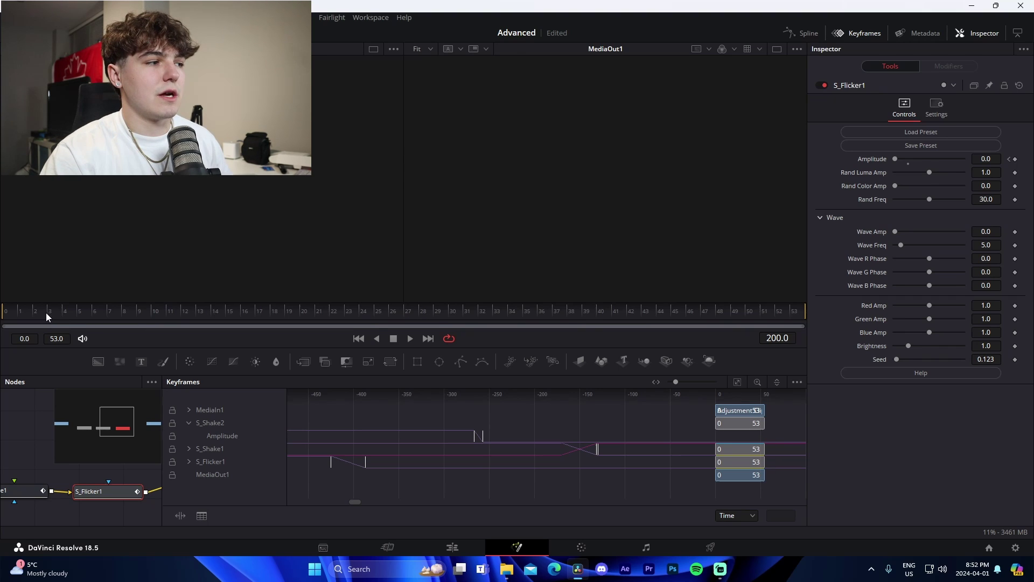
drag(46, 312, 5, 313)
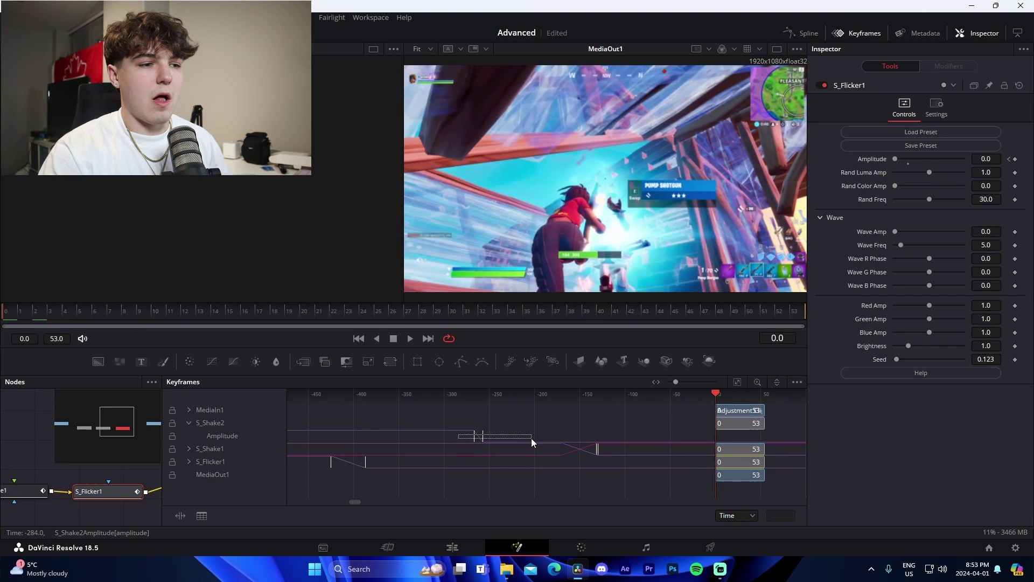
drag(480, 439, 721, 458)
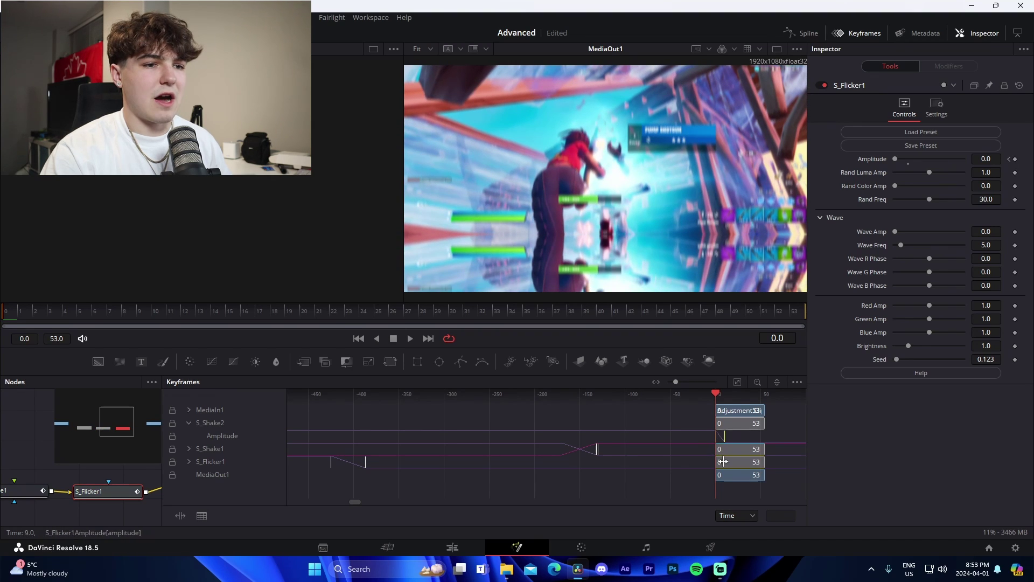
- Drag S_Shake1's Amplitude and Z Dist keyframes and S_Flicker1's Amplitude keyframes into the 0–53 clip range
click(1010, 160)
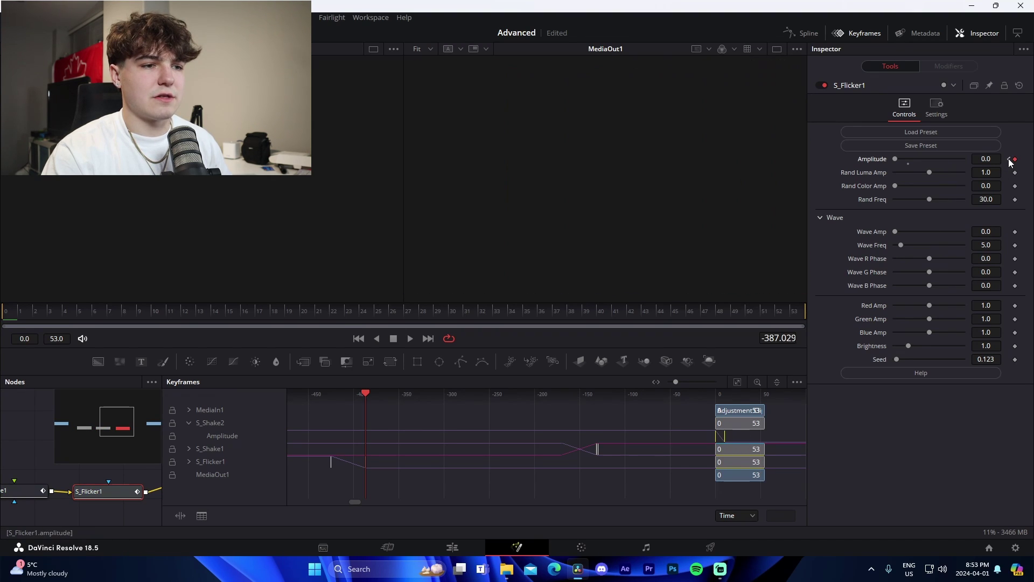
click(190, 448)
click(595, 466)
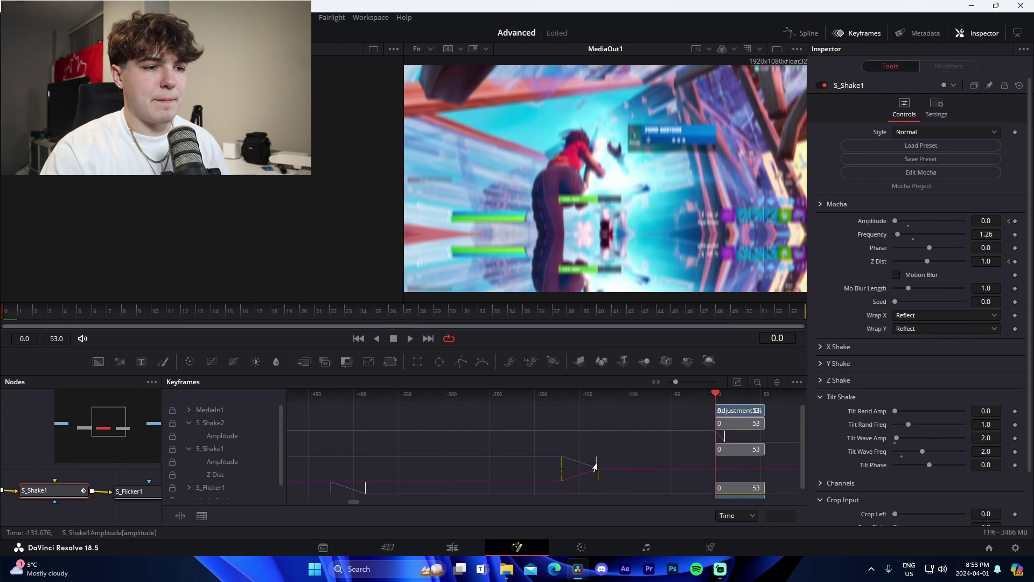
drag(594, 466, 751, 463)
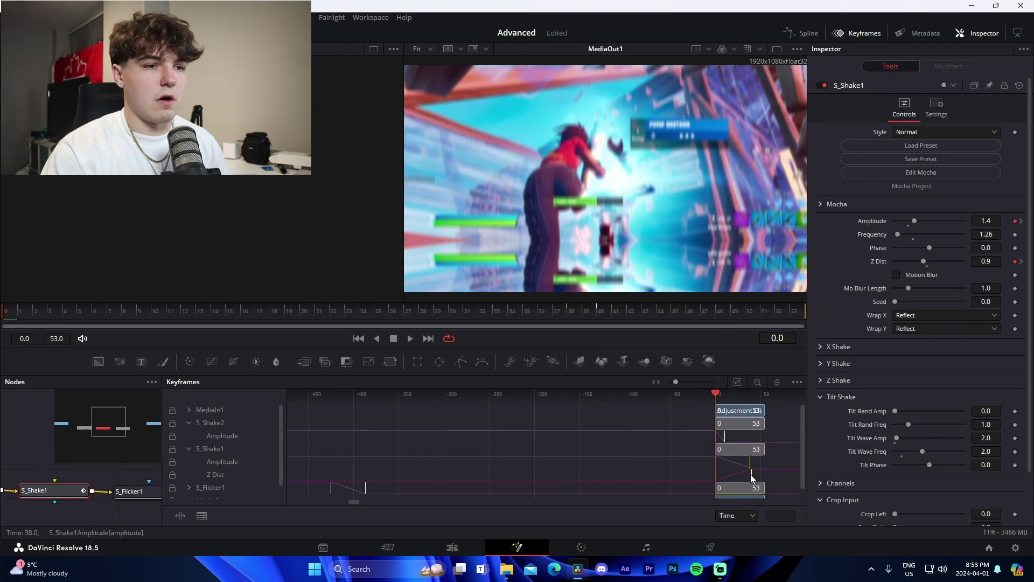
scroll(416, 451, down, 1)
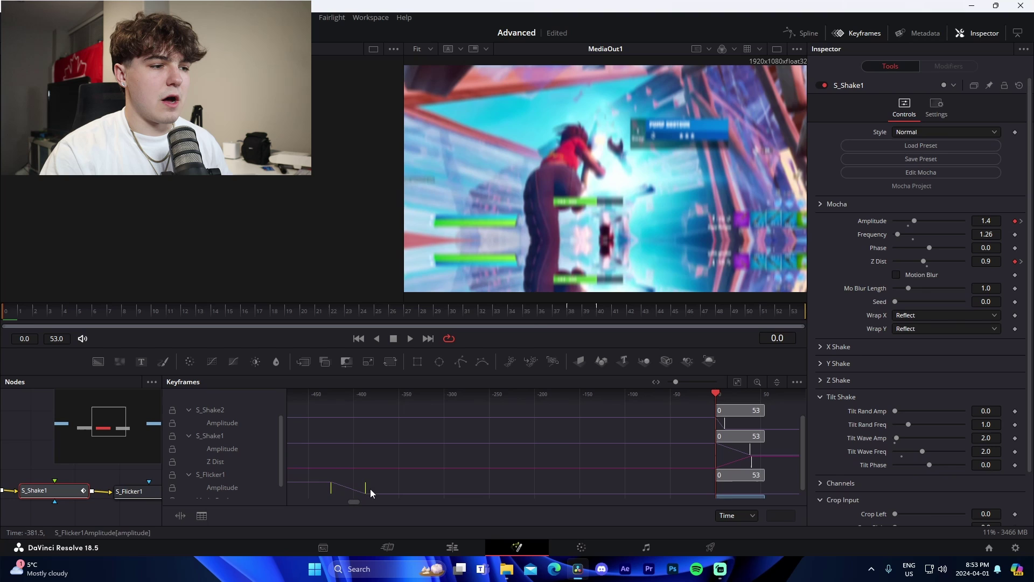
drag(370, 493, 751, 500)
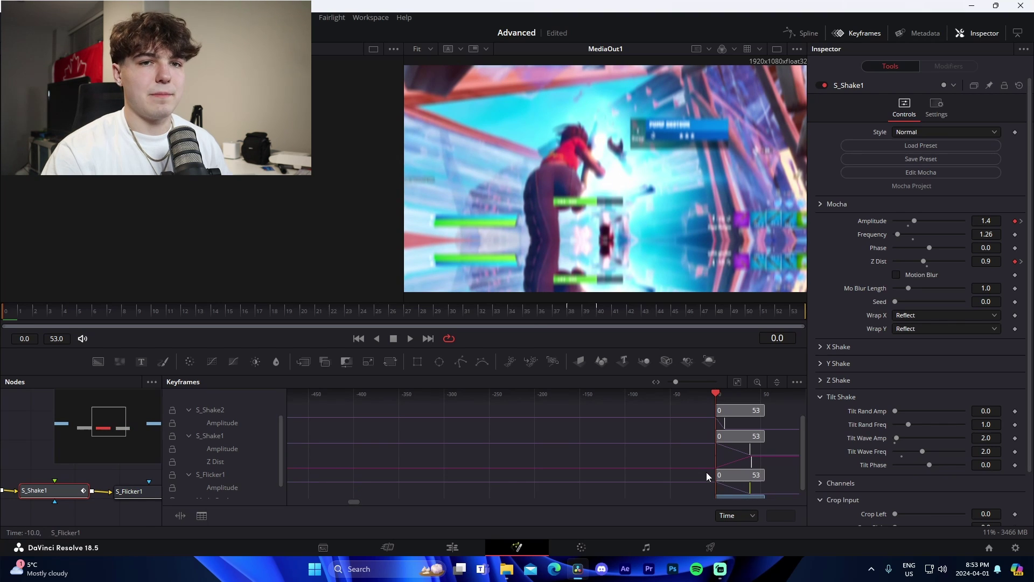
- Preview the aligned effect, fit the keyframe view to 0–55, return to frame 0, and close the Keyframes panel
drag(39, 311, 693, 316)
click(737, 382)
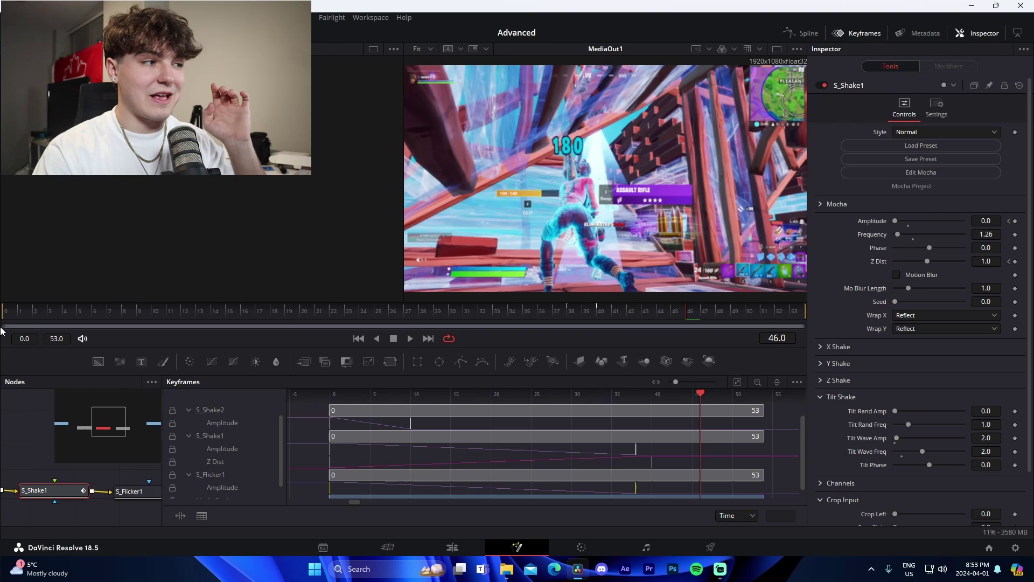
key(Home)
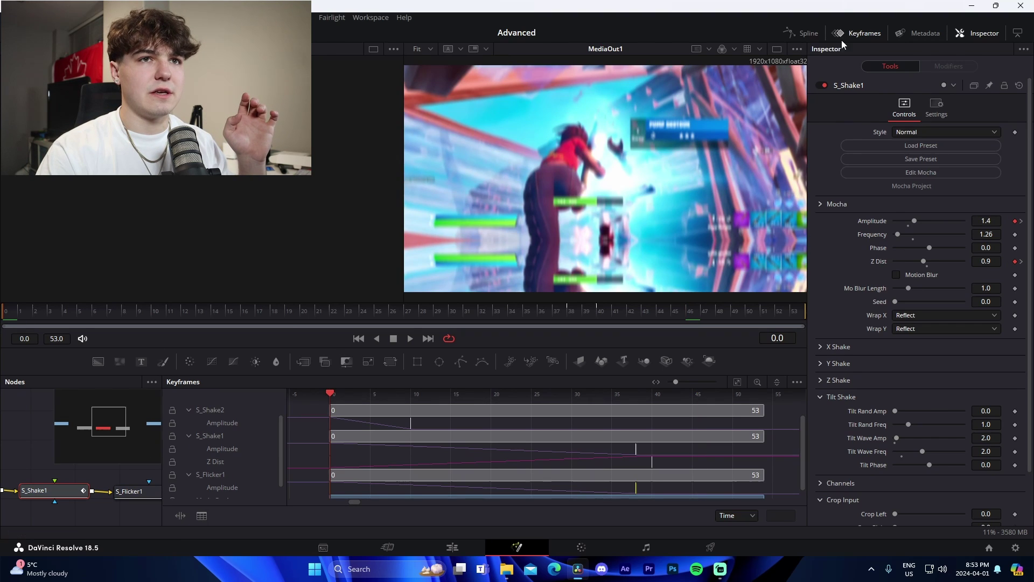
click(860, 33)
click(323, 457)
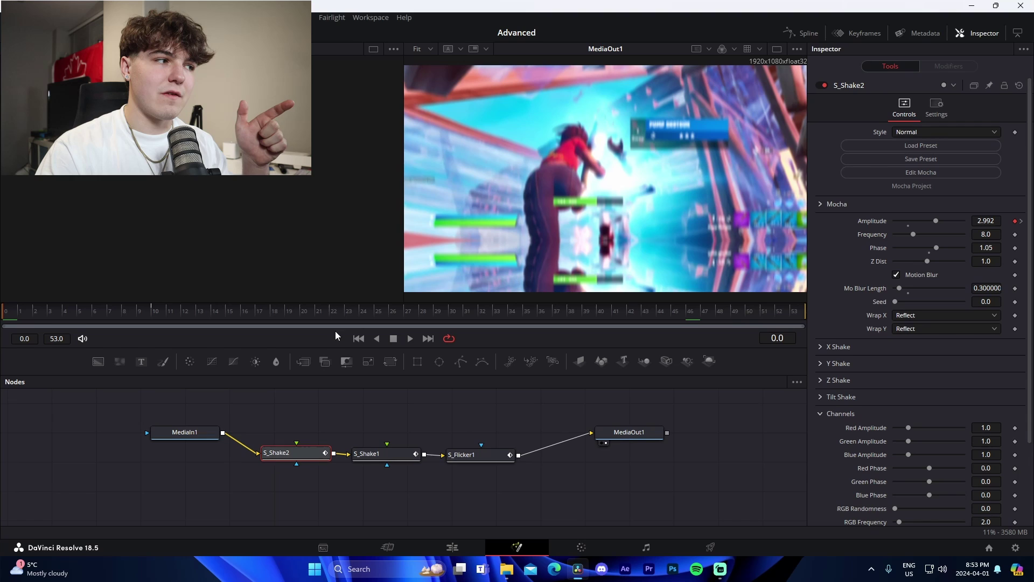
- Select the S_Flicker1 node to show its flicker controls, with Amplitude at 0.25
click(478, 458)
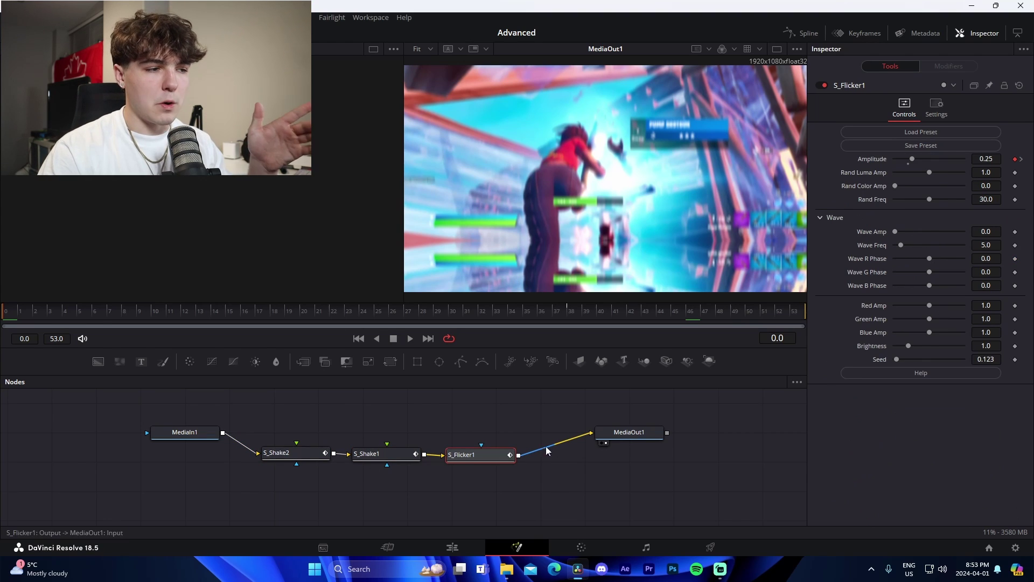